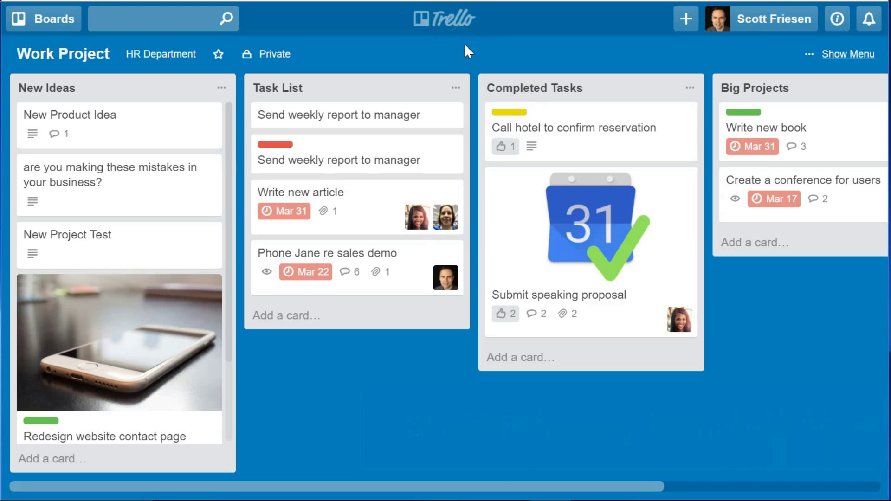
- Open a blank new-card entry at the bottom of the Work Project board's Task List
{"action": "left_click", "coordinate": [776, 395]}
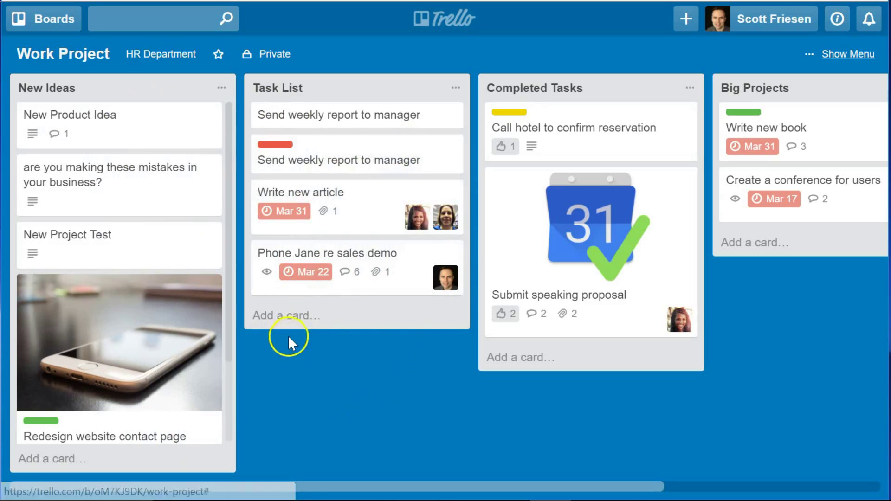
{"action": "left_click", "coordinate": [285, 317]}
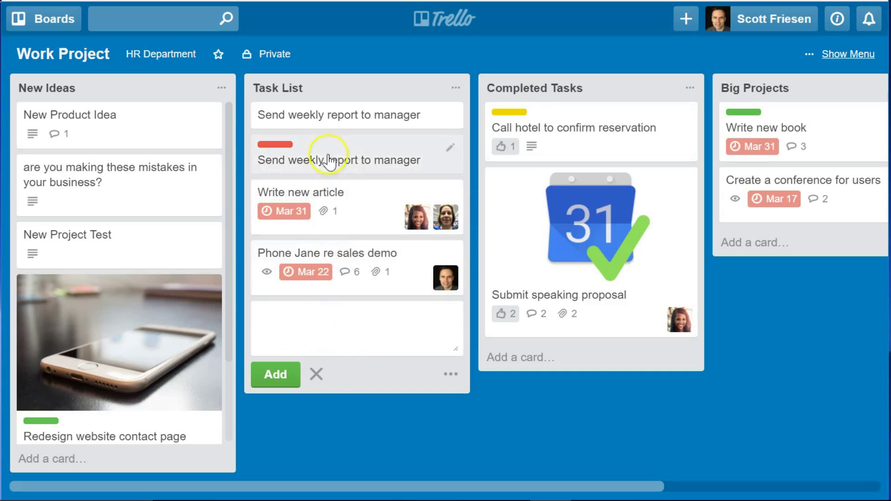
- Close the empty new-card entries in Task List and New Ideas without adding any cards
{"action": "left_click", "coordinate": [388, 449]}
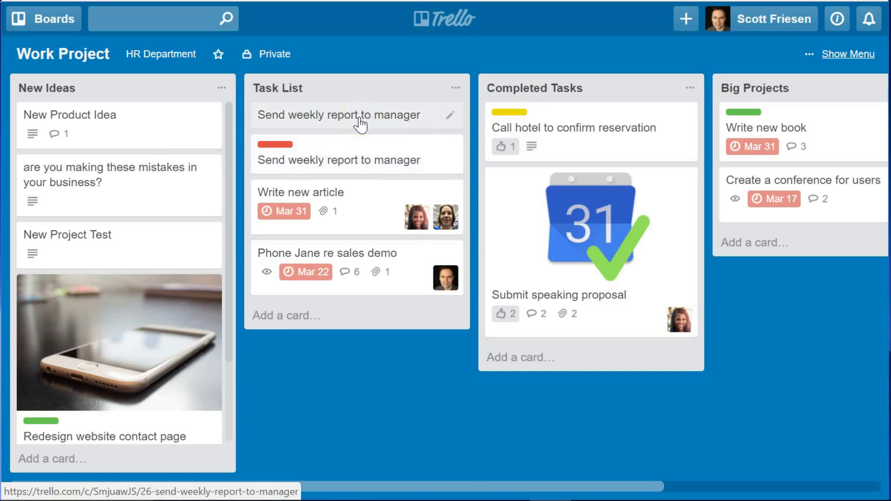
{"action": "key", "text": "n"}
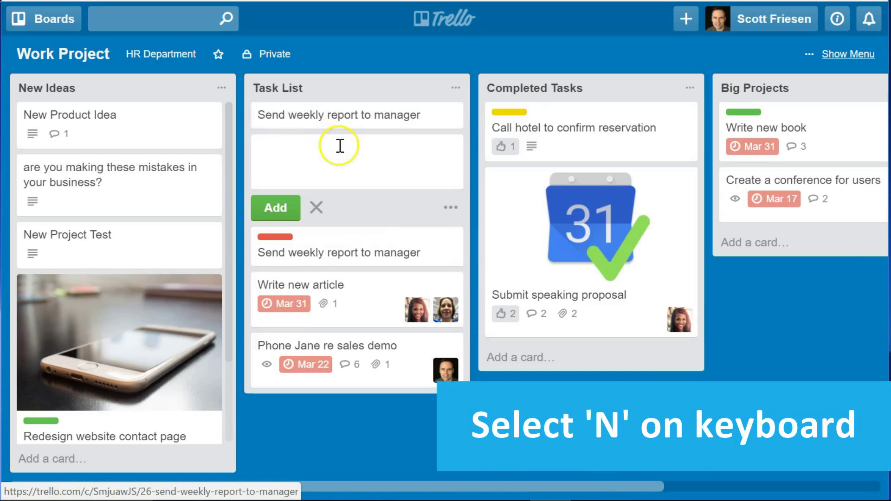
{"action": "left_click", "coordinate": [303, 160]}
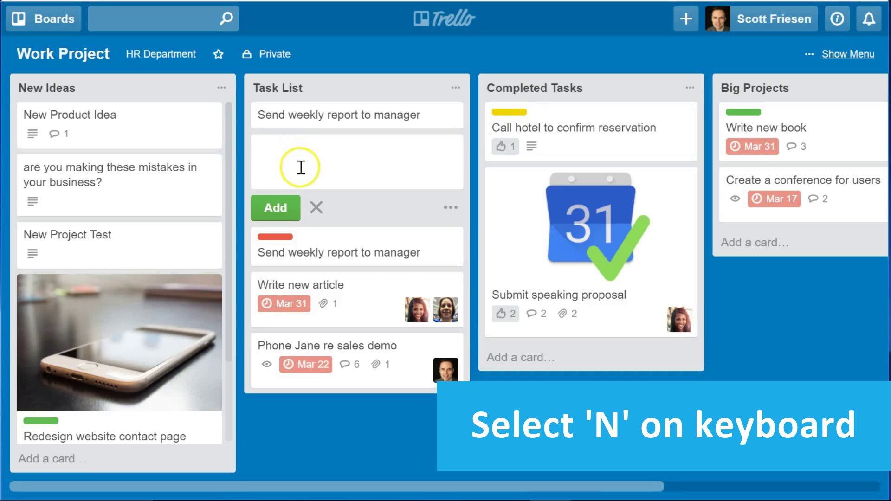
{"action": "left_click", "coordinate": [317, 208]}
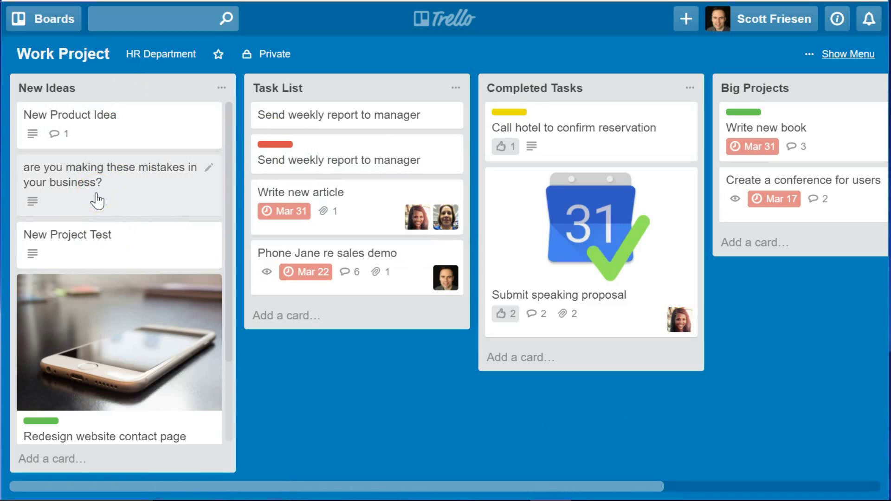
{"action": "key", "text": "n"}
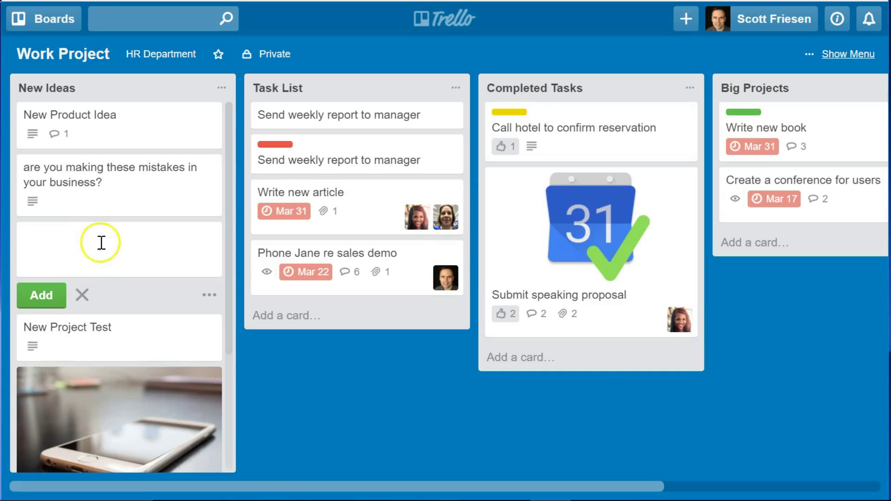
{"action": "left_click", "coordinate": [82, 295]}
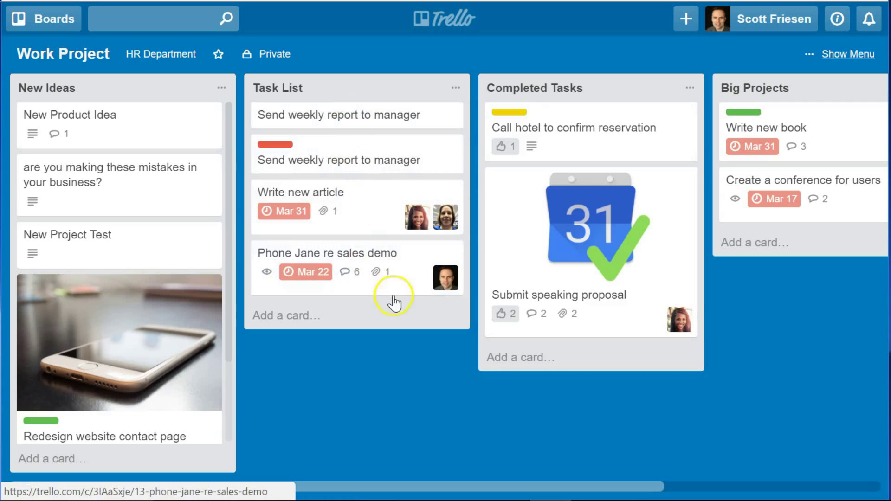
{"action": "left_click", "coordinate": [402, 281]}
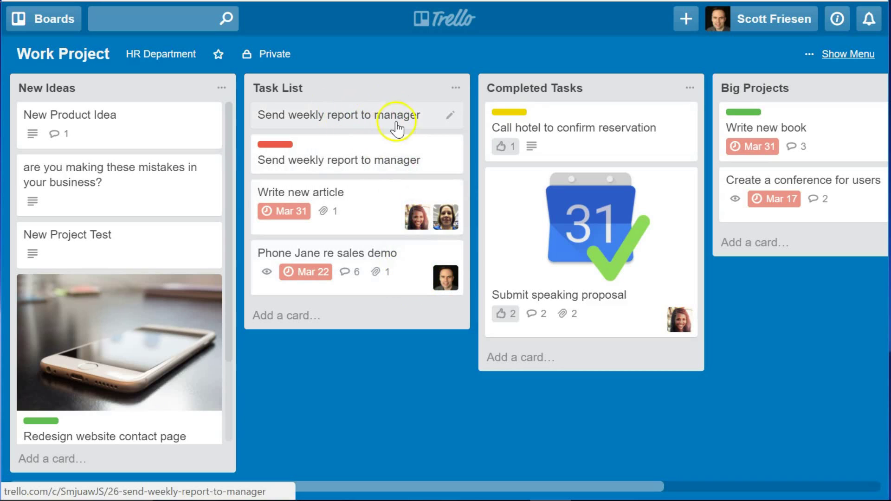
{"action": "left_click", "coordinate": [451, 119]}
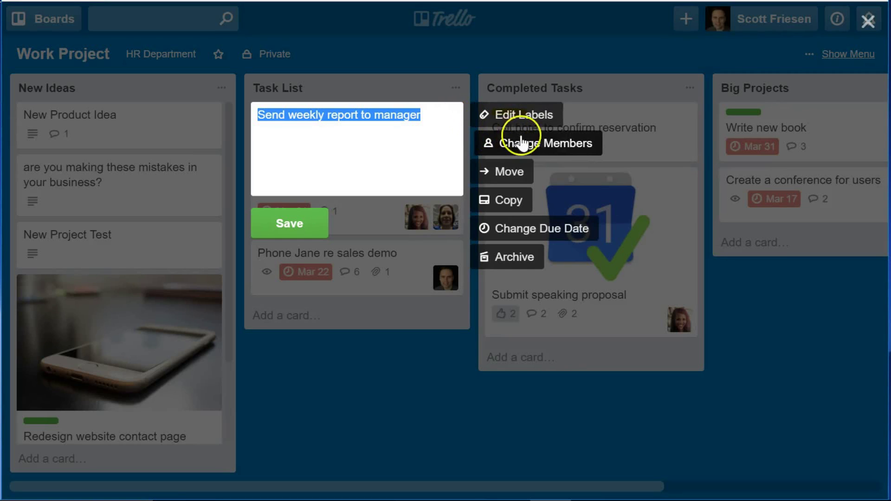
{"action": "left_click", "coordinate": [543, 146]}
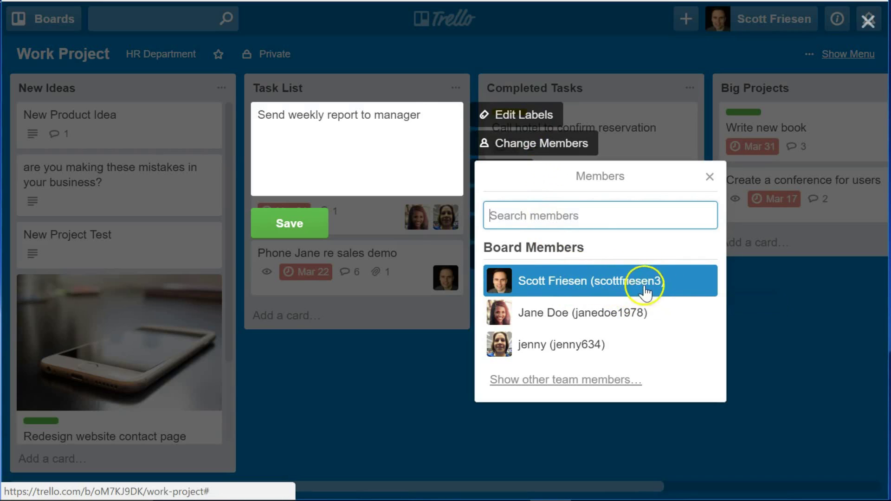
{"action": "left_click", "coordinate": [729, 336]}
{"action": "left_click", "coordinate": [758, 327]}
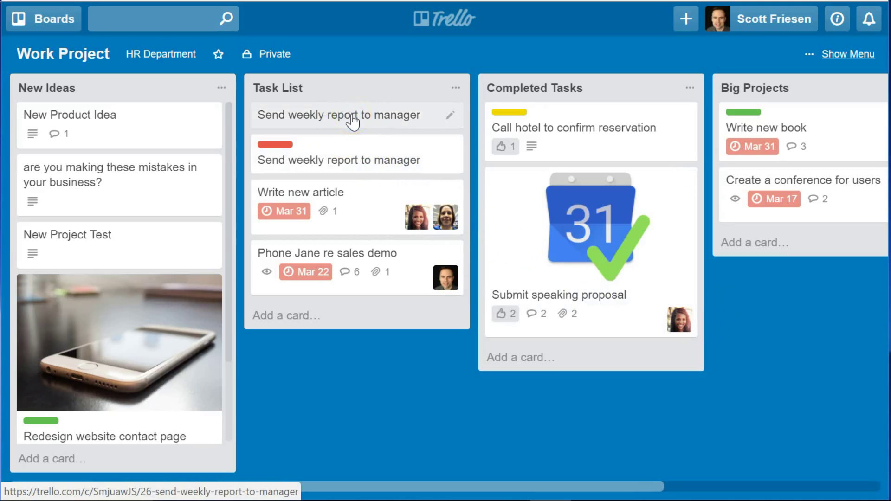
{"action": "key", "text": "space"}
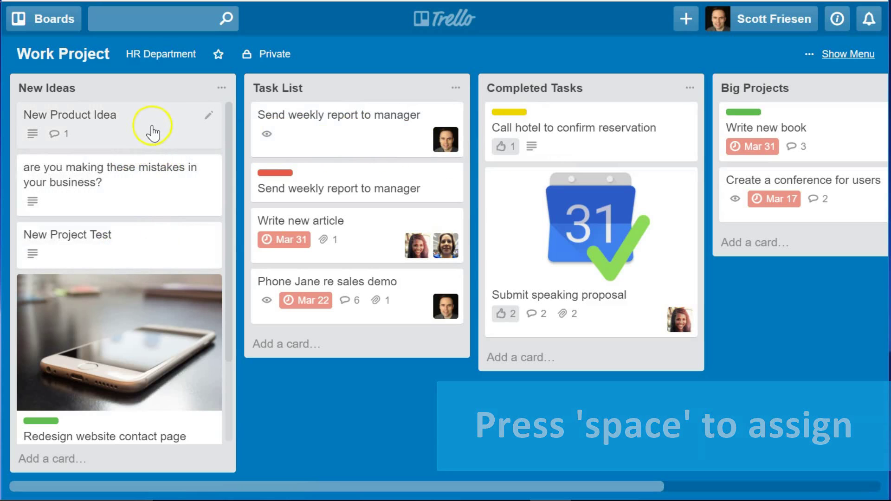
{"action": "key", "text": "space"}
{"action": "key", "text": "space"}
{"action": "key", "text": "space"}
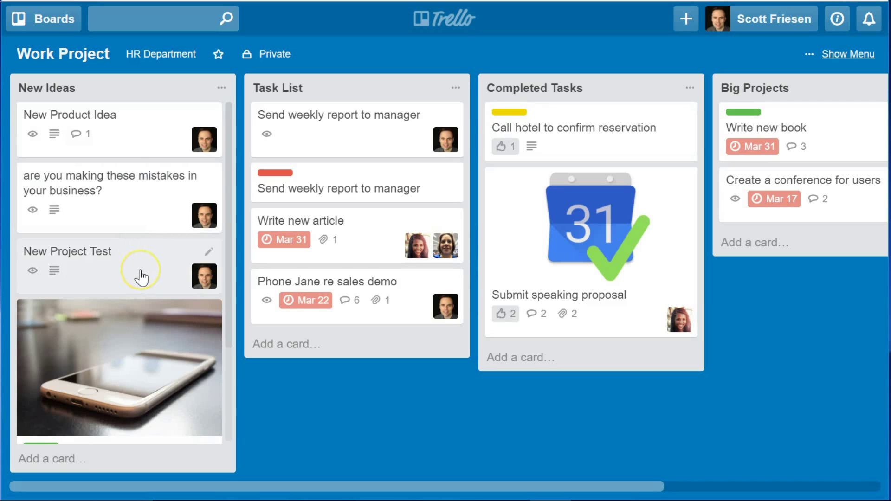
{"action": "key", "text": "space"}
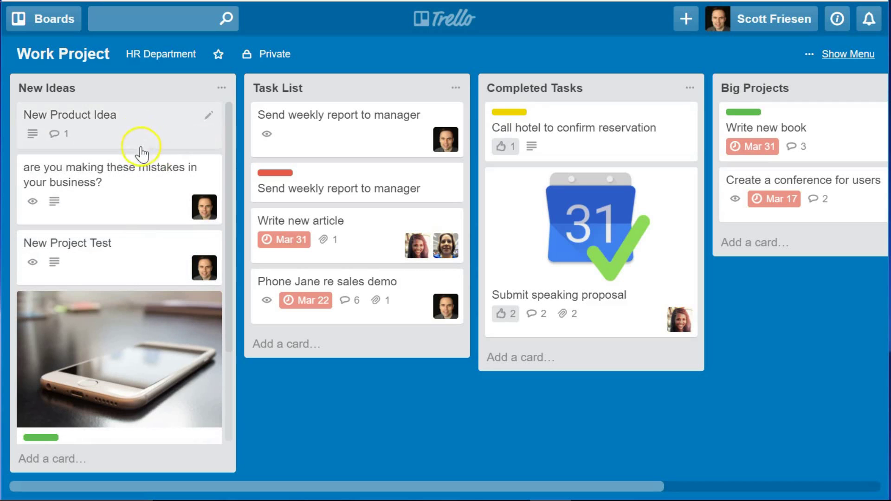
{"action": "key", "text": "space"}
{"action": "key", "text": "s"}
{"action": "key", "text": "s"}
{"action": "key", "text": "space"}
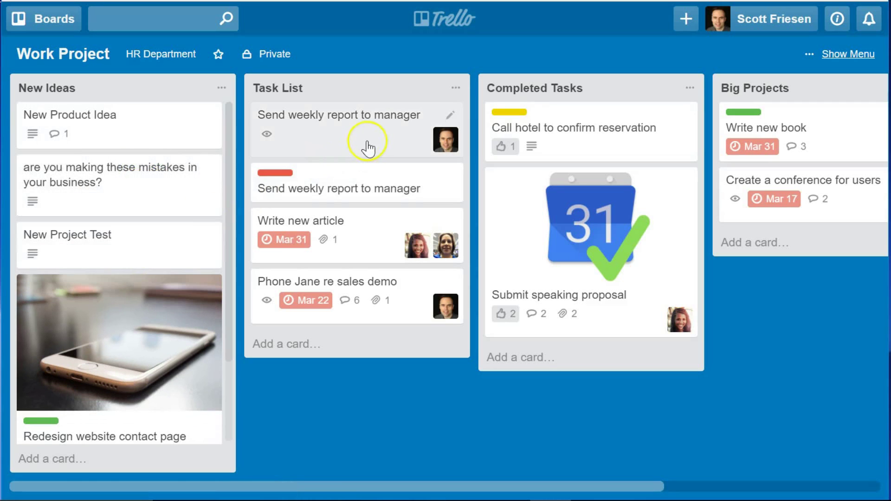
{"action": "key", "text": "space"}
{"action": "key", "text": "s"}
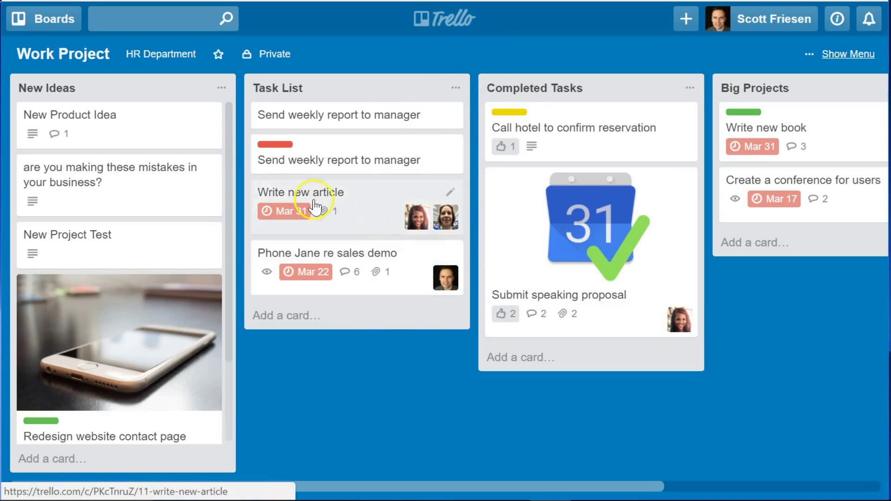
{"action": "mouse_move", "coordinate": [128, 121]}
{"action": "left_mouse_down"}
{"action": "mouse_move", "coordinate": [126, 177]}
{"action": "mouse_move", "coordinate": [128, 122]}
{"action": "mouse_move", "coordinate": [178, 142]}
{"action": "mouse_move", "coordinate": [352, 170]}
{"action": "mouse_move", "coordinate": [168, 142]}
{"action": "mouse_move", "coordinate": [131, 340]}
{"action": "mouse_move", "coordinate": [148, 198]}
{"action": "mouse_move", "coordinate": [141, 114]}
{"action": "mouse_move", "coordinate": [334, 155]}
{"action": "mouse_move", "coordinate": [621, 163]}
{"action": "mouse_move", "coordinate": [369, 170]}
{"action": "mouse_move", "coordinate": [122, 128]}
{"action": "mouse_move", "coordinate": [123, 109]}
{"action": "mouse_move", "coordinate": [140, 119]}
{"action": "left_mouse_up"}
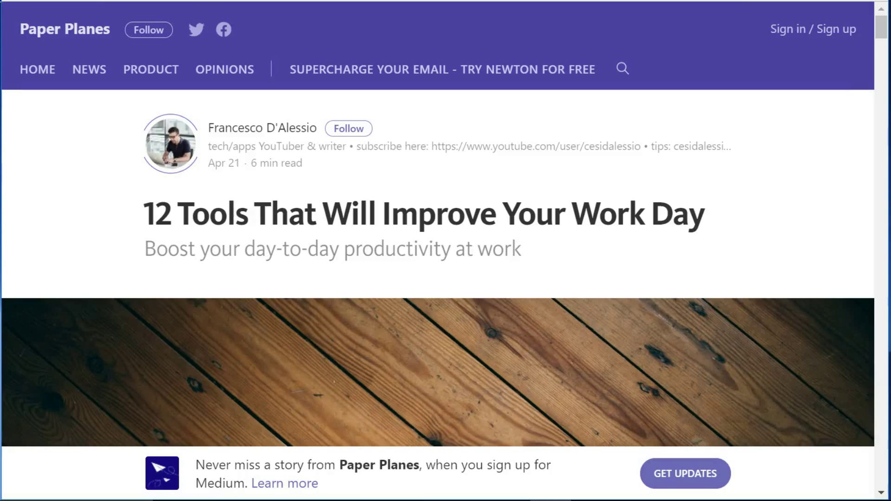
{"action": "scroll", "coordinate": [110, 215], "scroll_direction": "down", "scroll_amount": 6}
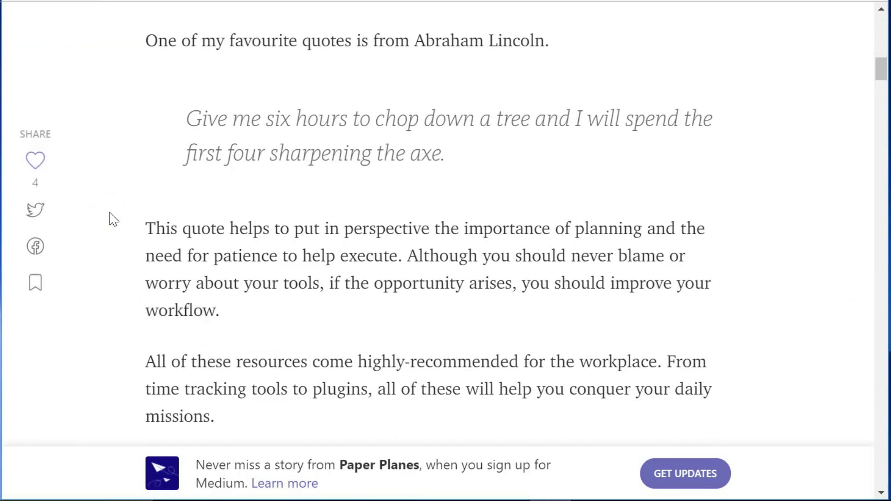
{"action": "scroll", "coordinate": [110, 213], "scroll_direction": "up", "scroll_amount": 10}
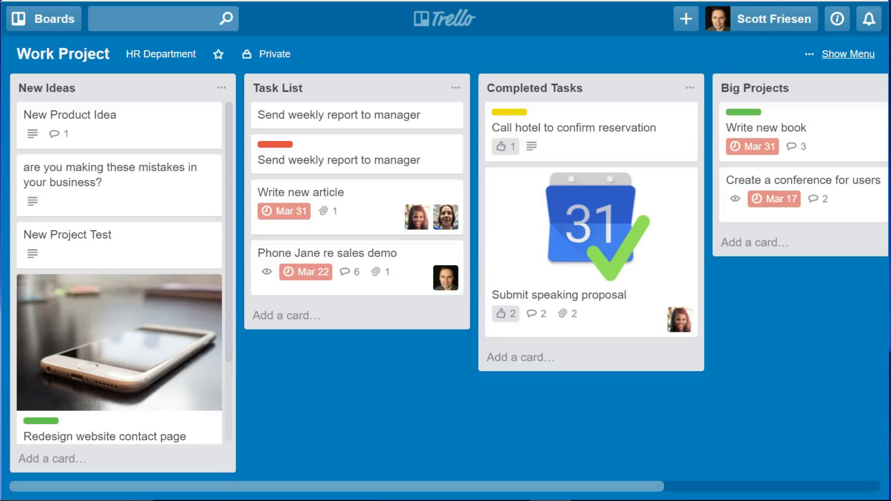
- Add the '12 Tools That Will Improve Your Work Day' article link to Task List as a card and view its details
{"action": "left_click_drag", "start_coordinate": [422, 3], "coordinate": [285, 317]}
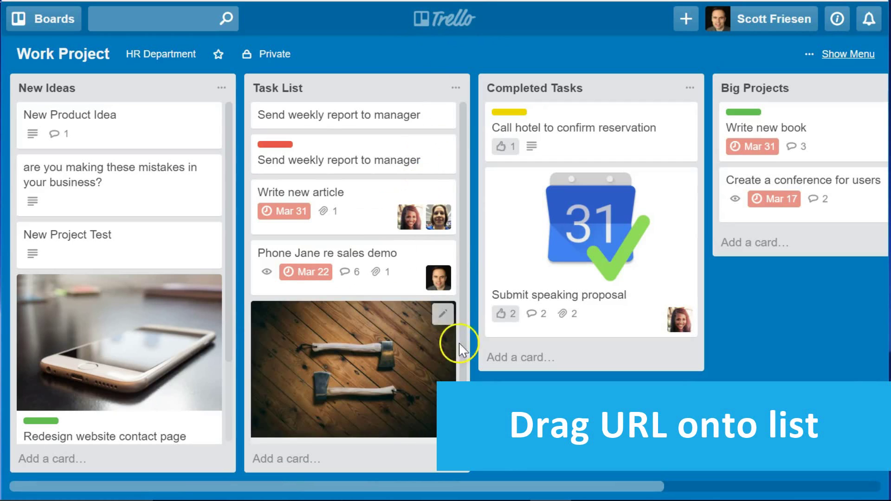
{"action": "left_click_drag", "start_coordinate": [462, 253], "coordinate": [462, 329]}
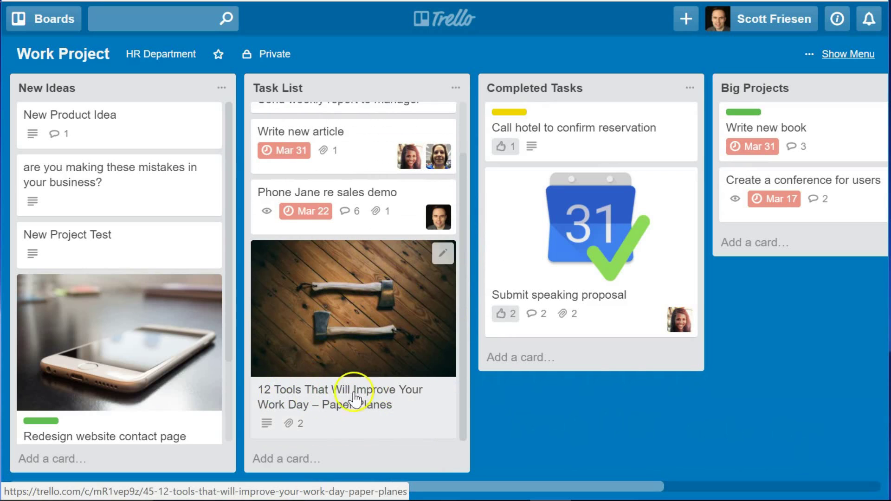
{"action": "left_click", "coordinate": [324, 393]}
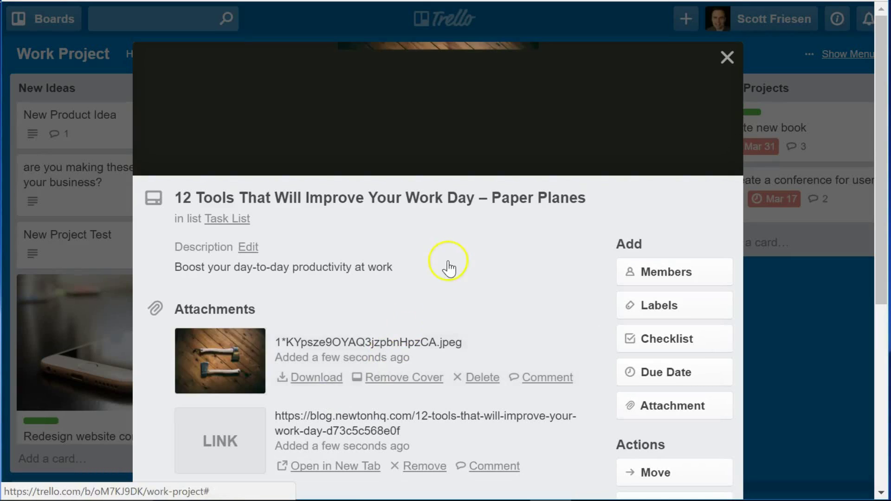
{"action": "scroll", "coordinate": [449, 267], "scroll_direction": "down", "scroll_amount": 3}
{"action": "scroll", "coordinate": [418, 271], "scroll_direction": "up", "scroll_amount": 4}
{"action": "scroll", "coordinate": [325, 260], "scroll_direction": "down", "scroll_amount": 2}
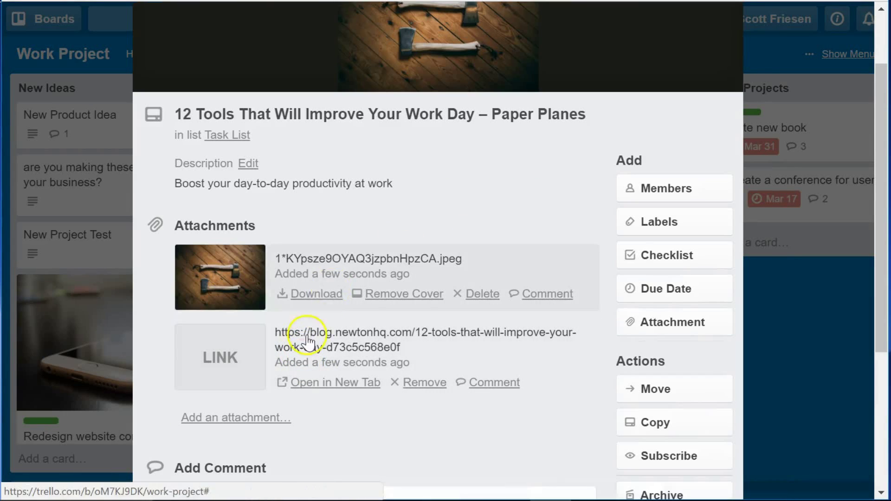
- Check the linked Paper Planes article, return to Trello, and close the card details
{"action": "left_click", "coordinate": [356, 340]}
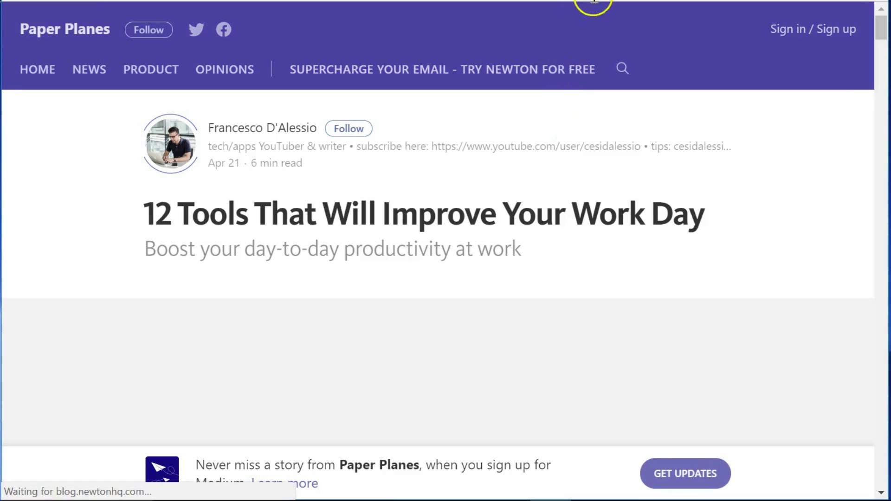
{"action": "key", "text": "alt+Left"}
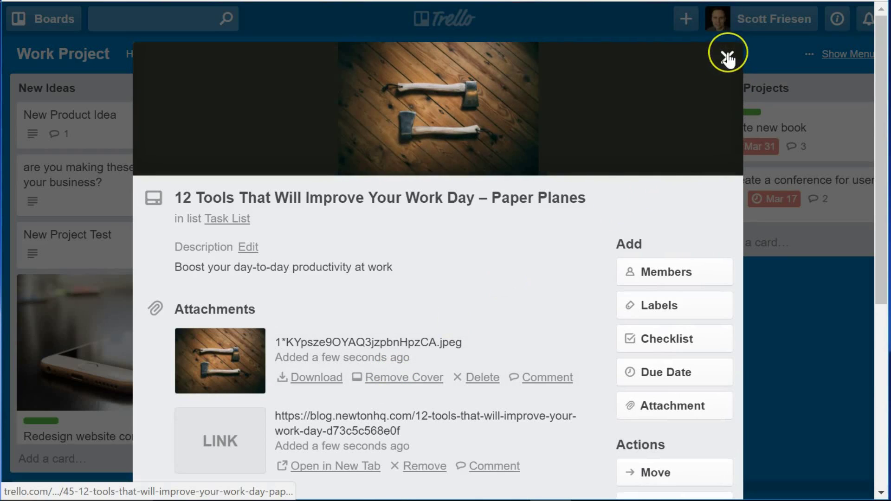
{"action": "left_click", "coordinate": [727, 59]}
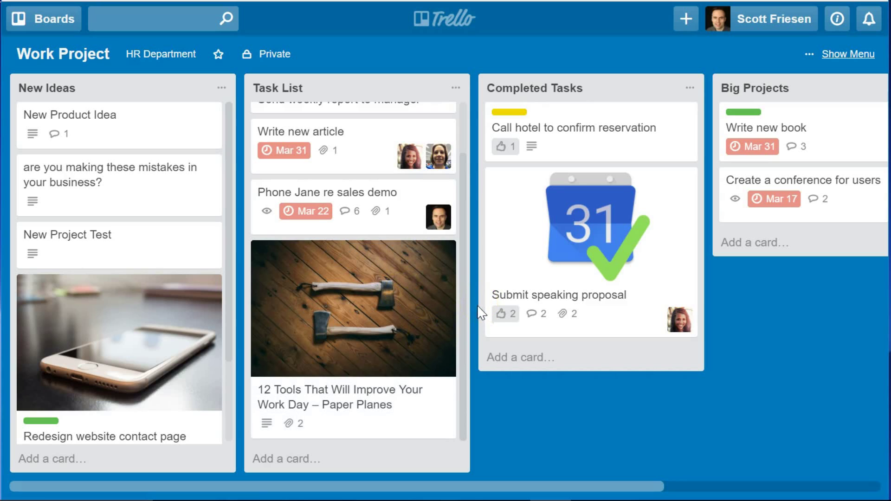
- Copy the five assigned tasks in Excel cells A2:A6
{"action": "left_click", "coordinate": [302, 499]}
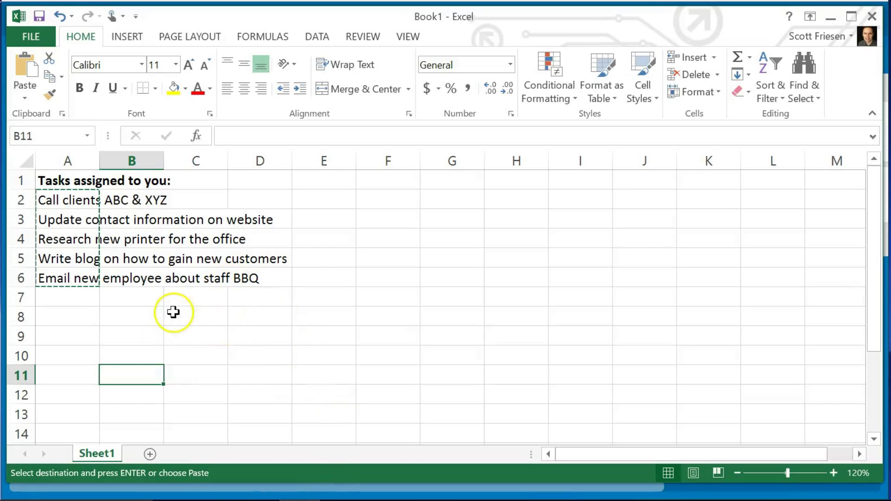
{"action": "left_click", "coordinate": [175, 304]}
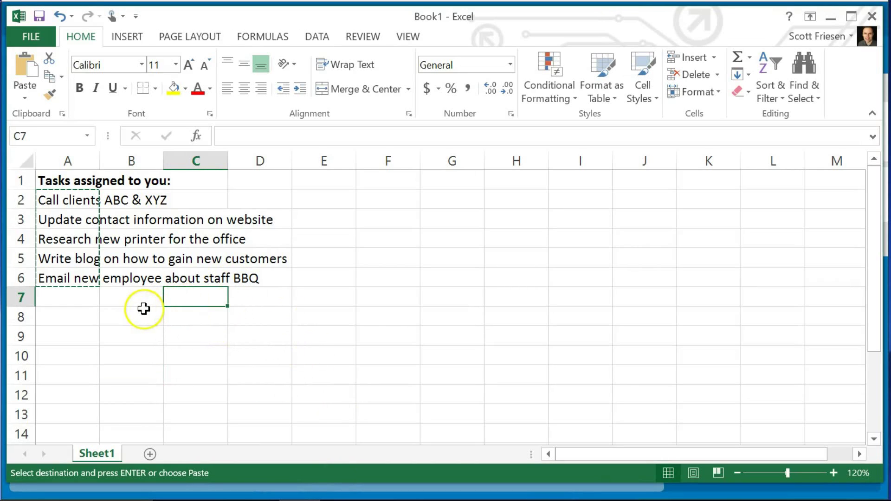
{"action": "left_click", "coordinate": [129, 302]}
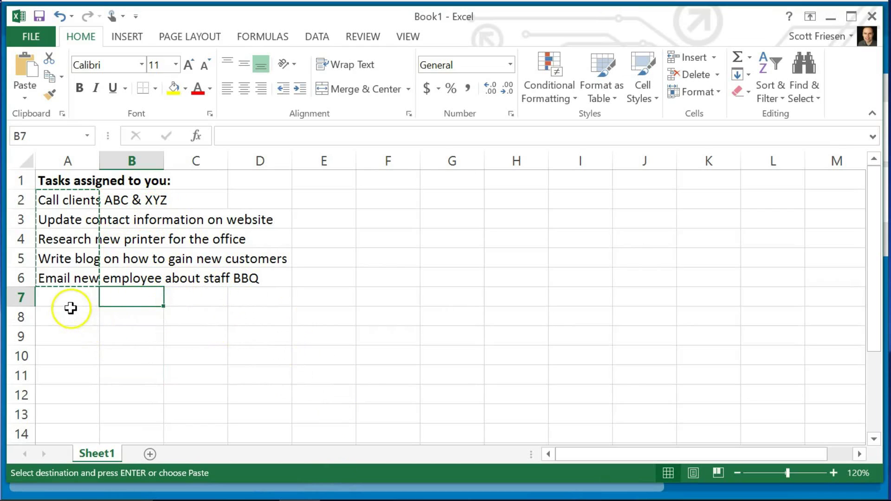
{"action": "left_click", "coordinate": [68, 297]}
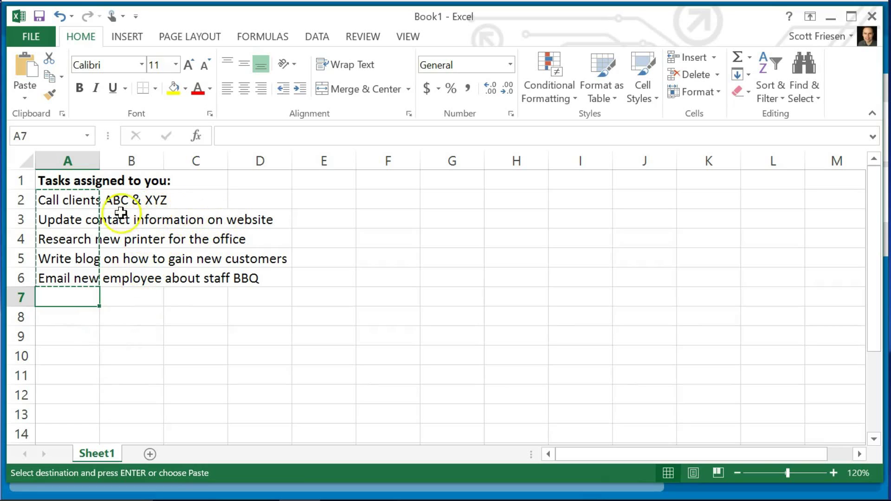
{"action": "left_click", "coordinate": [137, 300]}
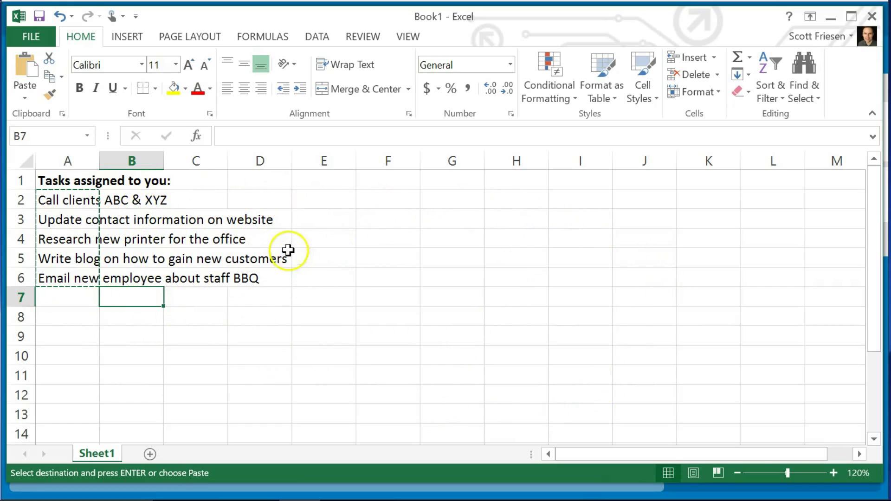
{"action": "left_click", "coordinate": [199, 297]}
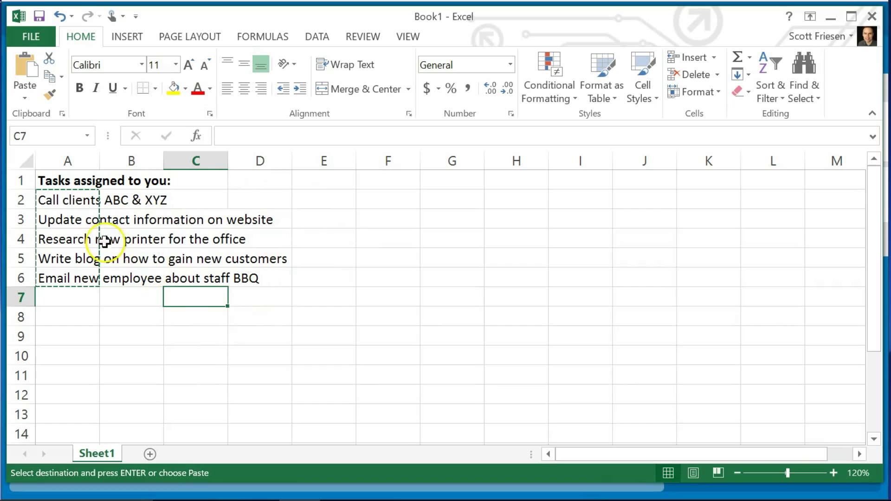
{"action": "left_click_drag", "start_coordinate": [66, 200], "coordinate": [62, 277]}
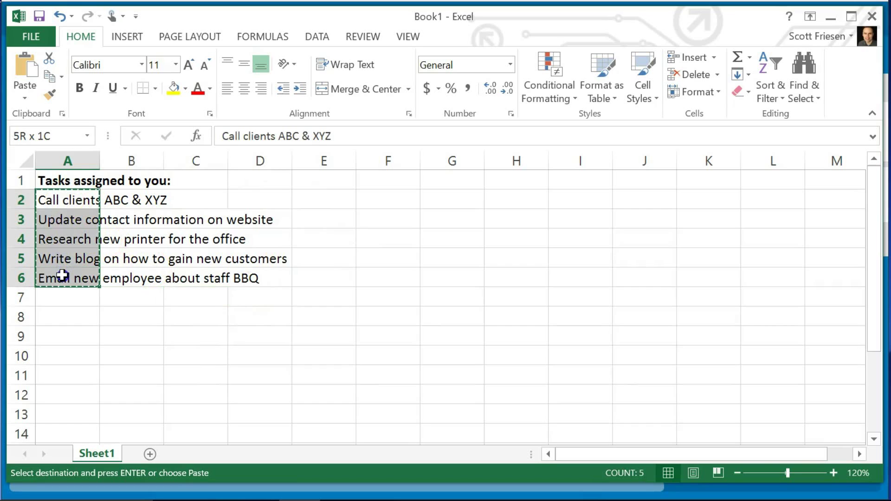
{"action": "right_click", "coordinate": [62, 276]}
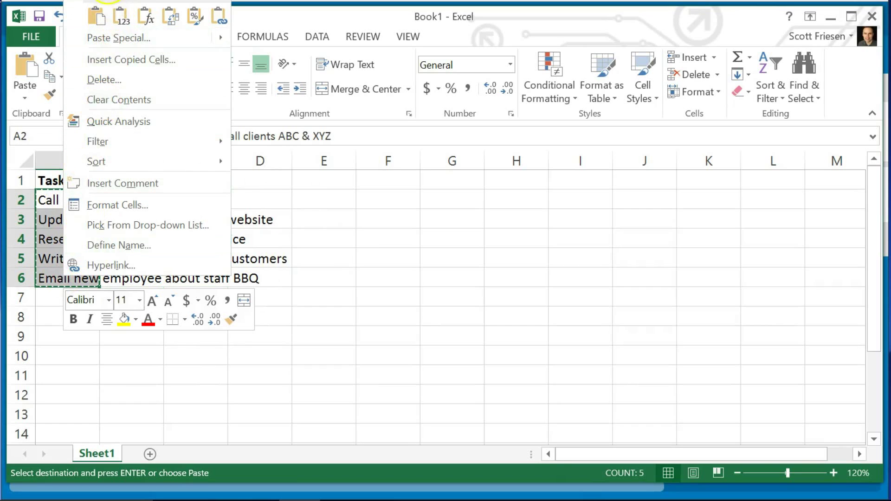
{"action": "left_click", "coordinate": [108, 1]}
- Paste the five copied tasks into a new Completed Tasks card and submit it
{"action": "key", "text": "alt+Tab"}
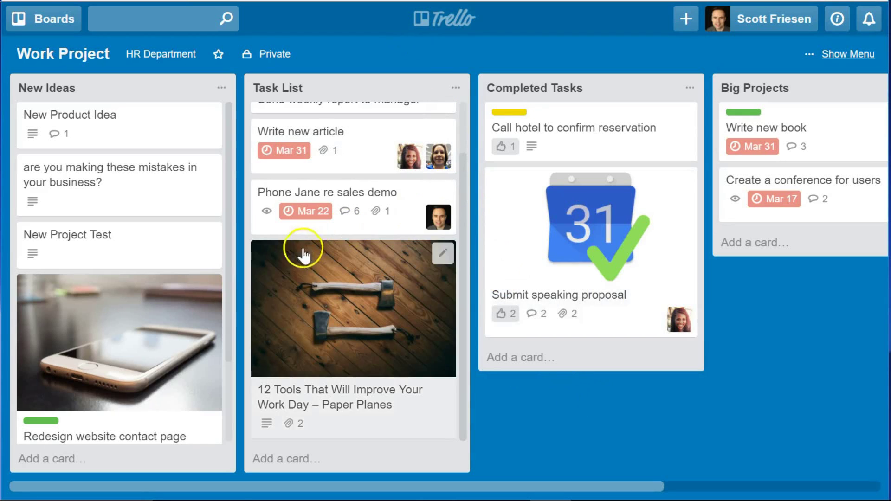
{"action": "left_click", "coordinate": [516, 366]}
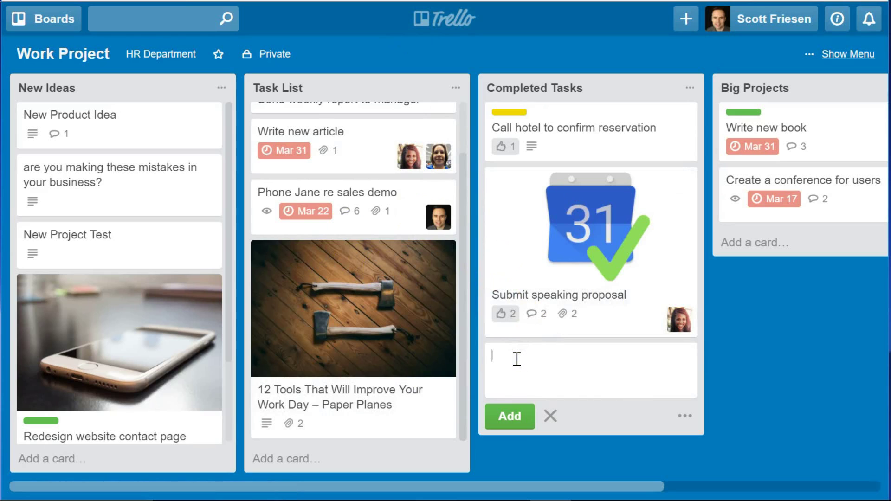
{"action": "key", "text": "ctrl+v"}
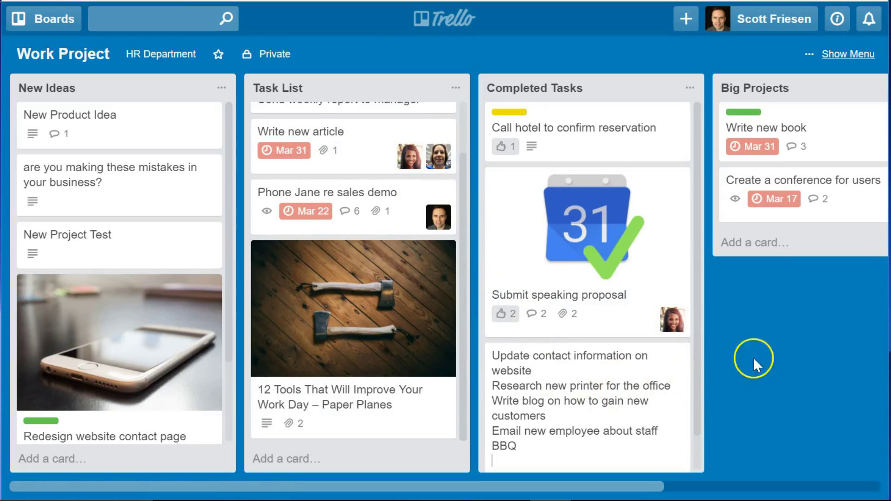
{"action": "left_click_drag", "start_coordinate": [696, 312], "coordinate": [704, 367]}
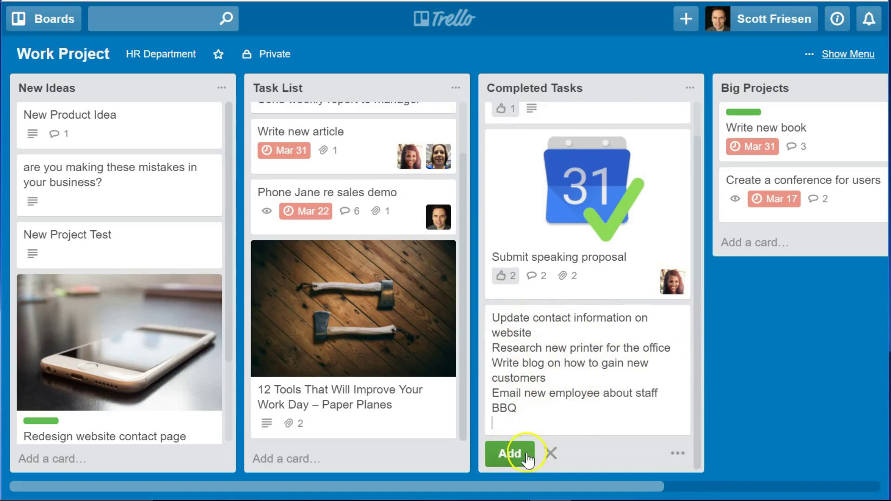
{"action": "left_click", "coordinate": [508, 455]}
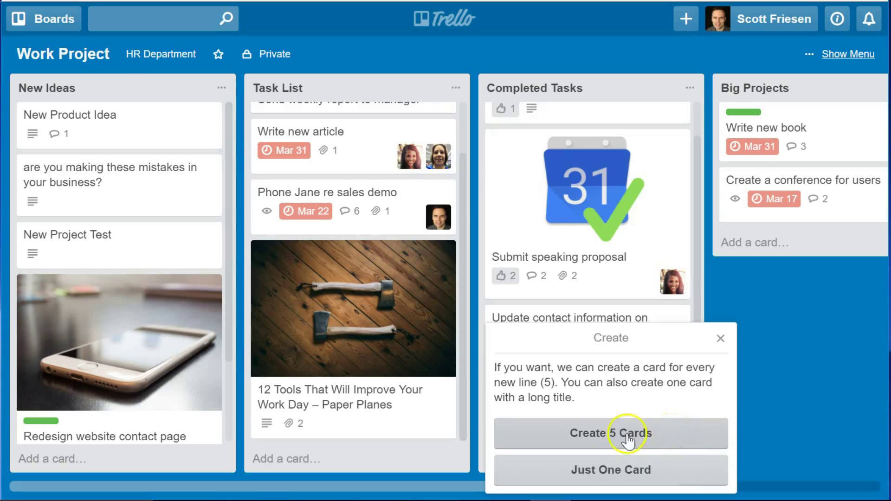
- Split the pasted lines into five separate Completed Tasks cards and open the board menu
{"action": "left_click", "coordinate": [614, 441]}
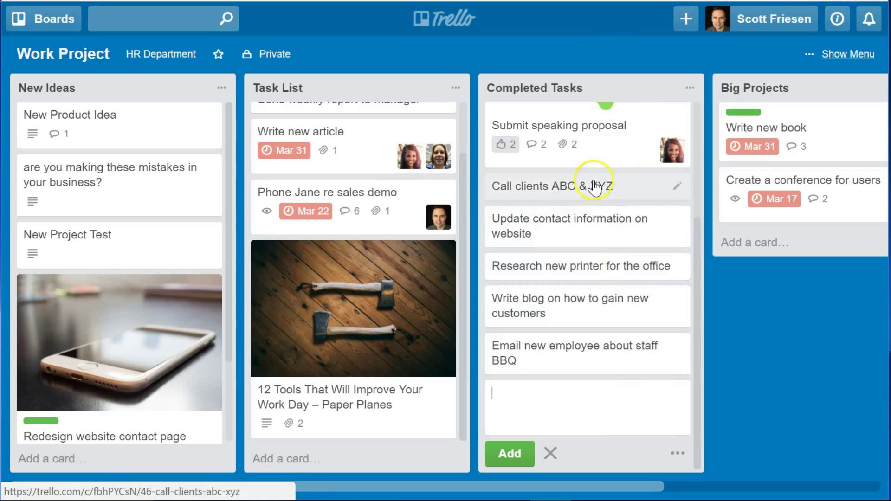
{"action": "left_click", "coordinate": [762, 366]}
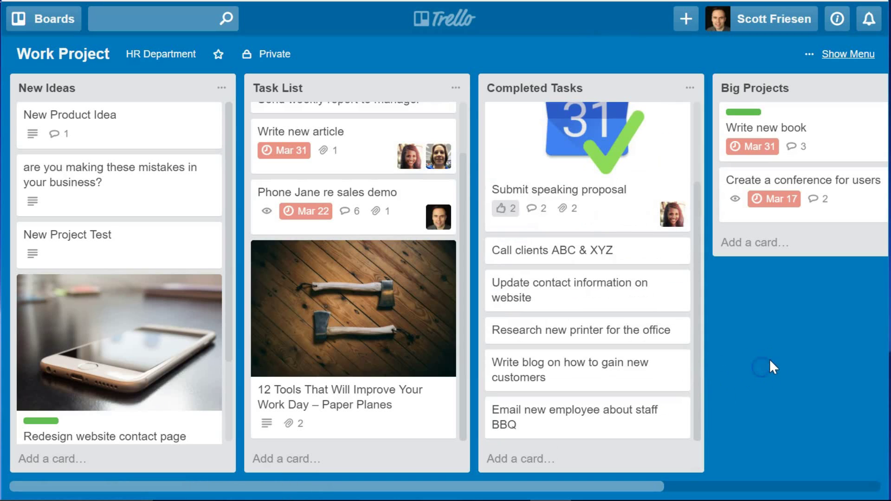
{"action": "left_click_drag", "start_coordinate": [701, 366], "coordinate": [701, 281]}
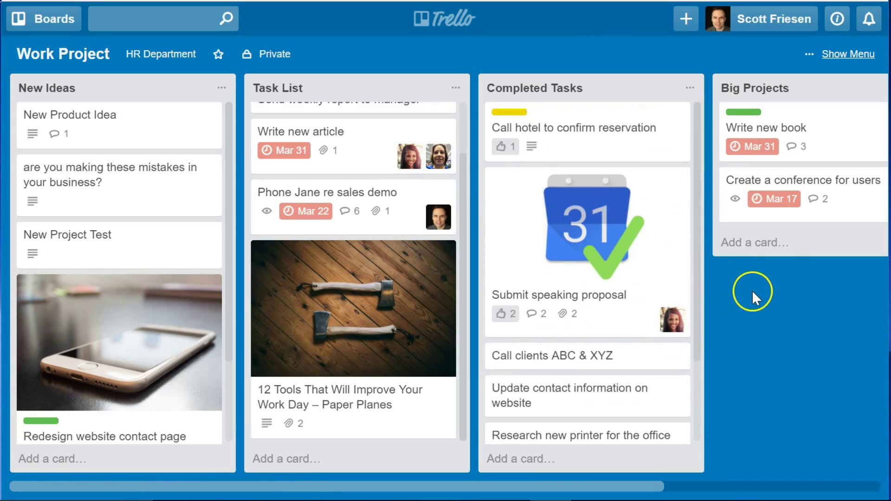
{"action": "left_click", "coordinate": [847, 55]}
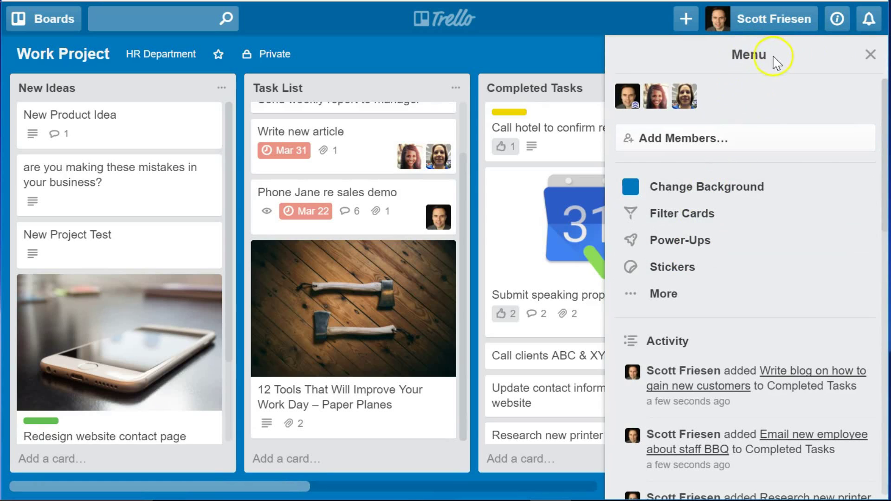
- Browse the Power-Ups catalogue until Card Repeater appears in the list
{"action": "left_click", "coordinate": [682, 241]}
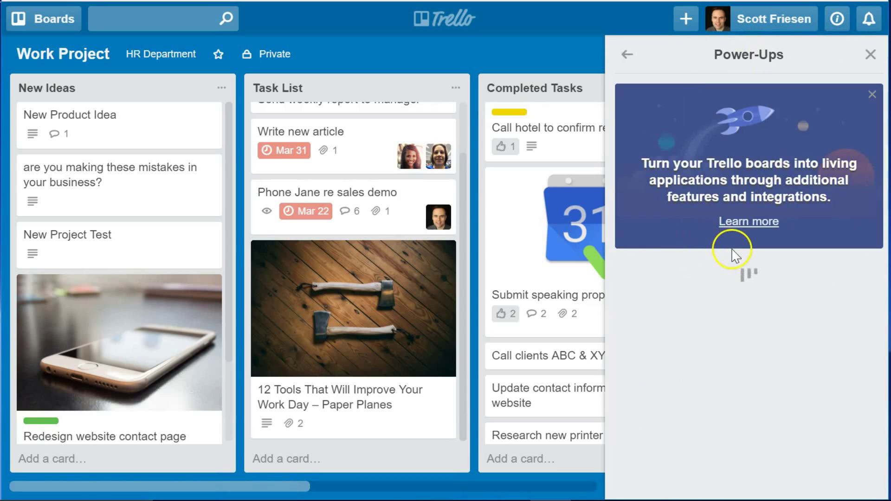
{"action": "scroll", "coordinate": [788, 231], "scroll_direction": "down", "scroll_amount": 12}
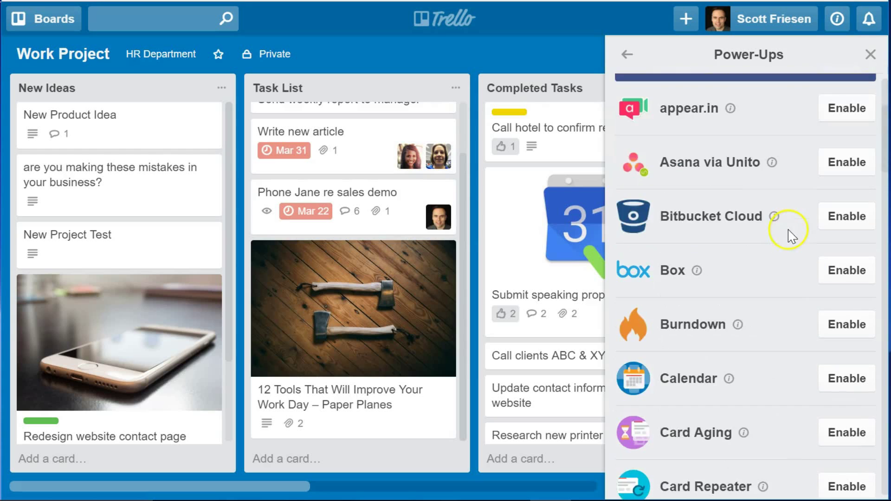
{"action": "scroll", "coordinate": [789, 231], "scroll_direction": "down", "scroll_amount": 20}
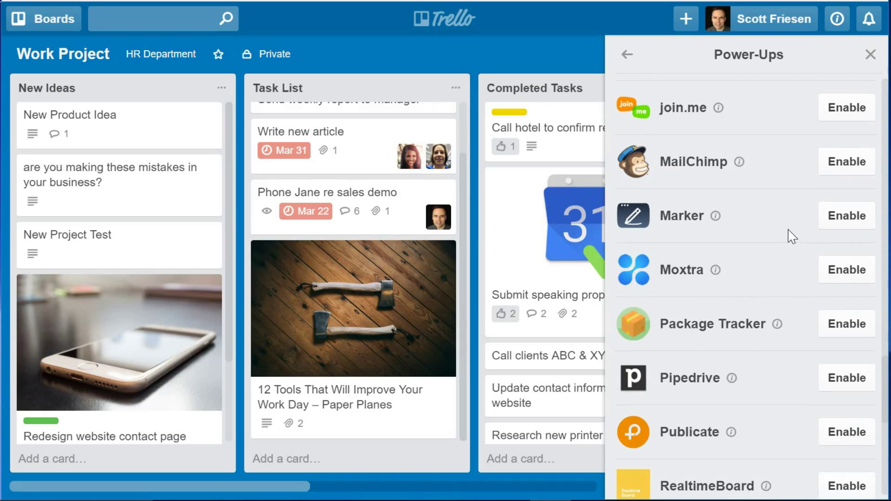
{"action": "scroll", "coordinate": [791, 237], "scroll_direction": "down", "scroll_amount": 10}
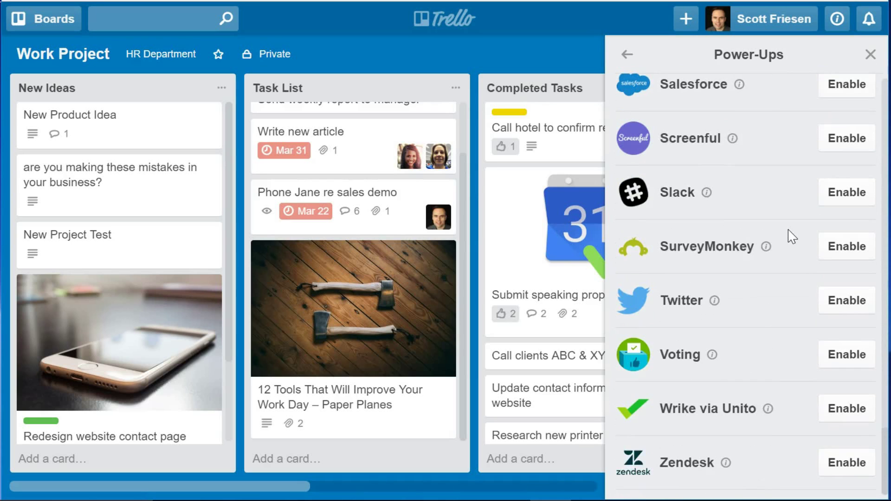
{"action": "scroll", "coordinate": [789, 236], "scroll_direction": "up", "scroll_amount": 3}
{"action": "scroll", "coordinate": [785, 239], "scroll_direction": "down", "scroll_amount": 3}
{"action": "scroll", "coordinate": [788, 253], "scroll_direction": "up", "scroll_amount": 10}
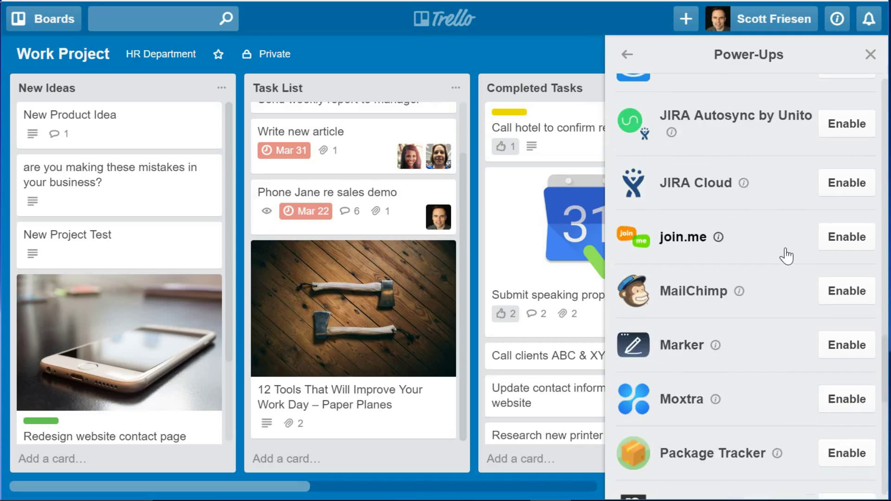
{"action": "scroll", "coordinate": [787, 255], "scroll_direction": "up", "scroll_amount": 8}
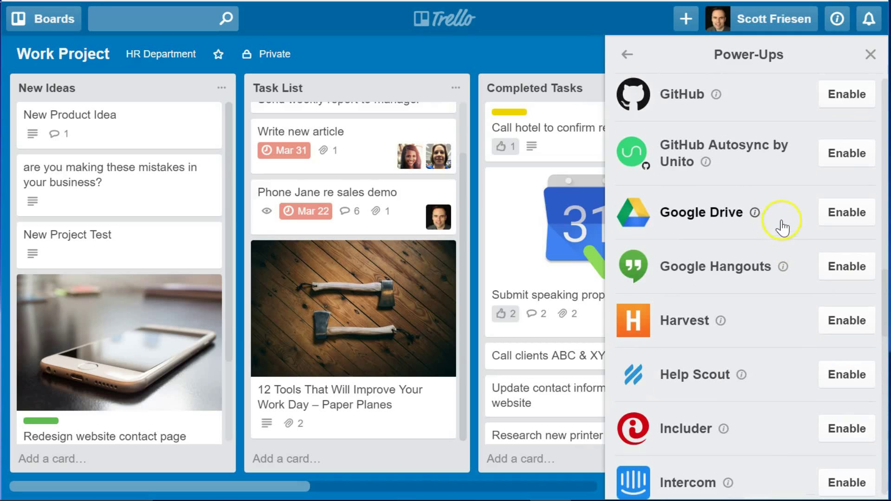
{"action": "scroll", "coordinate": [782, 226], "scroll_direction": "up", "scroll_amount": 15}
{"action": "scroll", "coordinate": [781, 227], "scroll_direction": "up", "scroll_amount": 6}
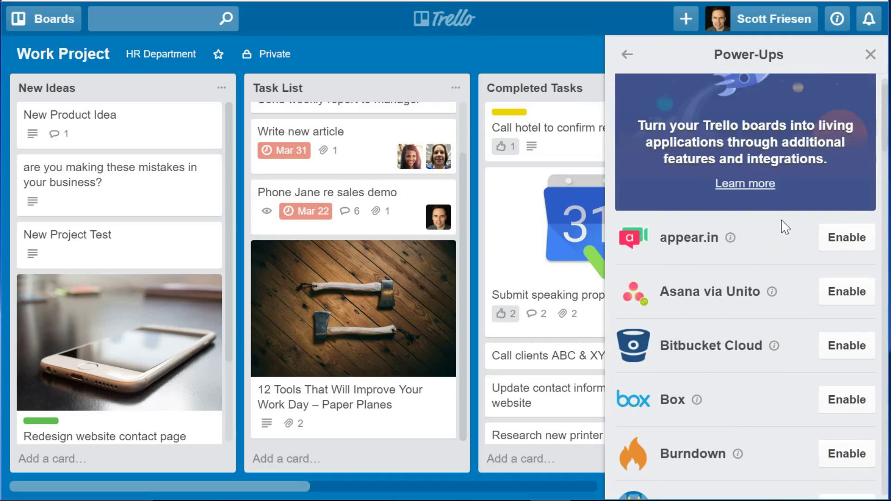
{"action": "scroll", "coordinate": [784, 226], "scroll_direction": "down", "scroll_amount": 6}
{"action": "scroll", "coordinate": [784, 227], "scroll_direction": "down", "scroll_amount": 11}
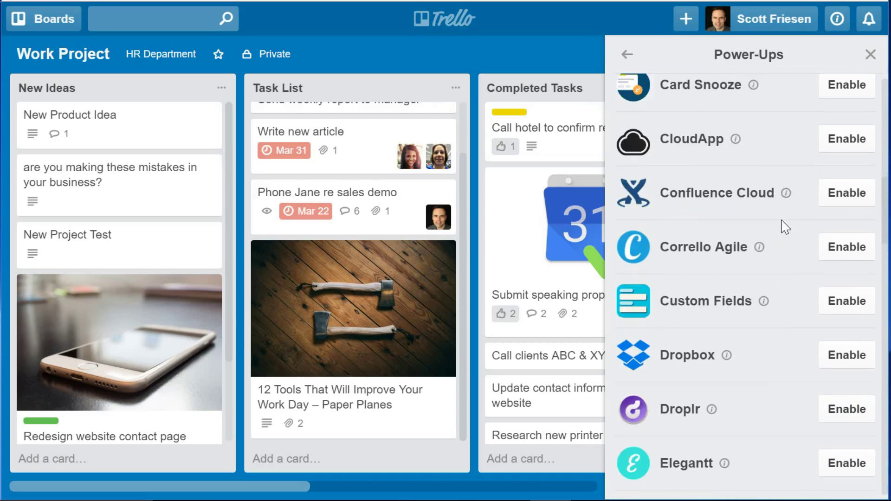
{"action": "scroll", "coordinate": [786, 227], "scroll_direction": "up", "scroll_amount": 5}
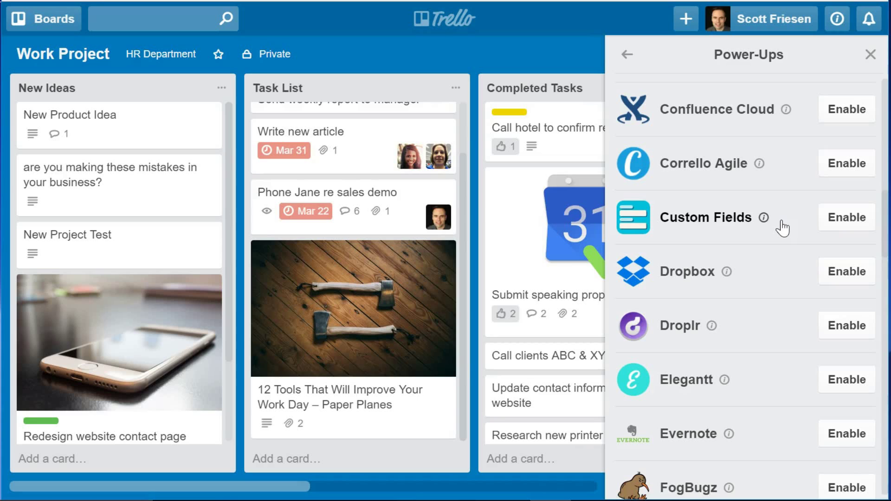
{"action": "scroll", "coordinate": [783, 227], "scroll_direction": "up", "scroll_amount": 4}
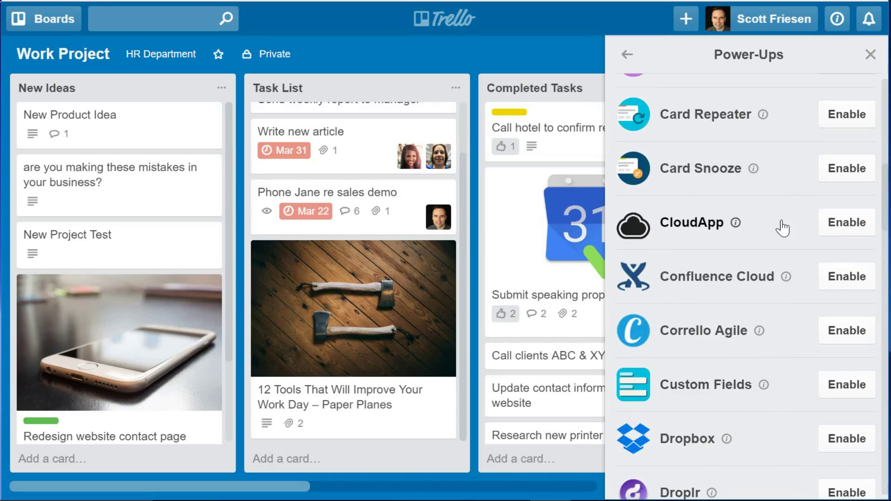
{"action": "scroll", "coordinate": [784, 228], "scroll_direction": "up", "scroll_amount": 2}
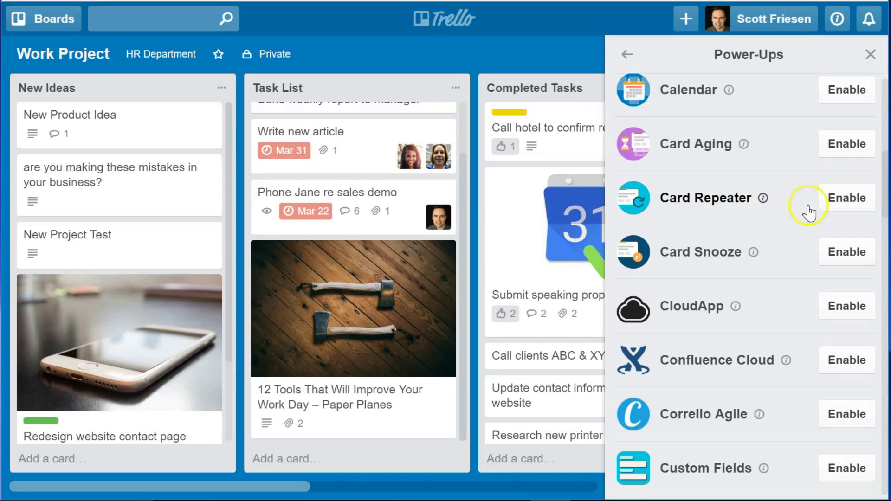
- Enable Card Repeater on the Work Project board and close the Power-Ups panel
{"action": "left_click", "coordinate": [849, 199]}
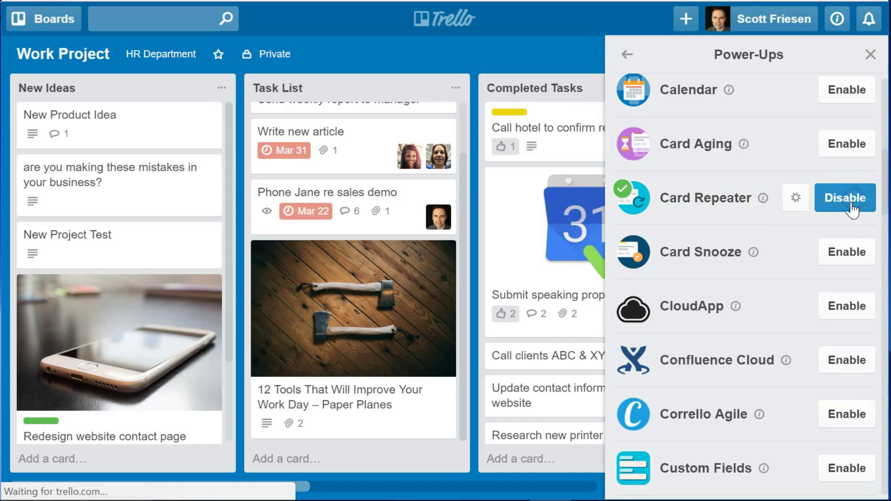
{"action": "left_click", "coordinate": [859, 204]}
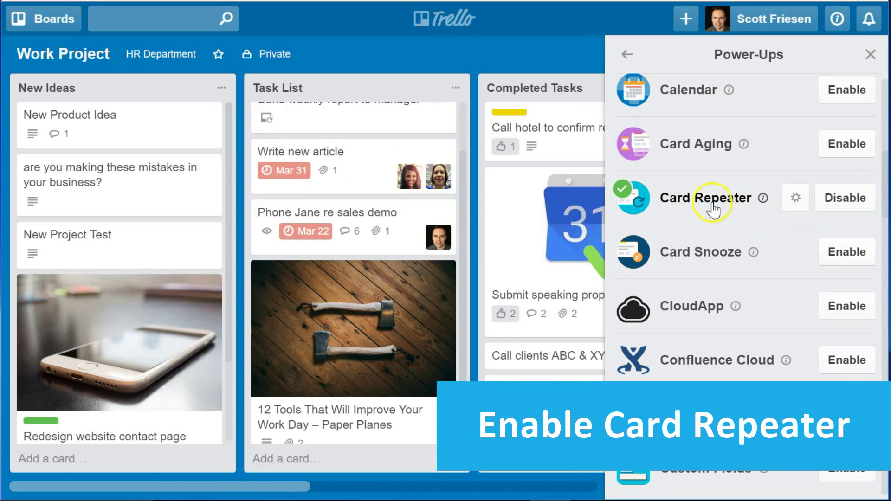
{"action": "left_click", "coordinate": [870, 56]}
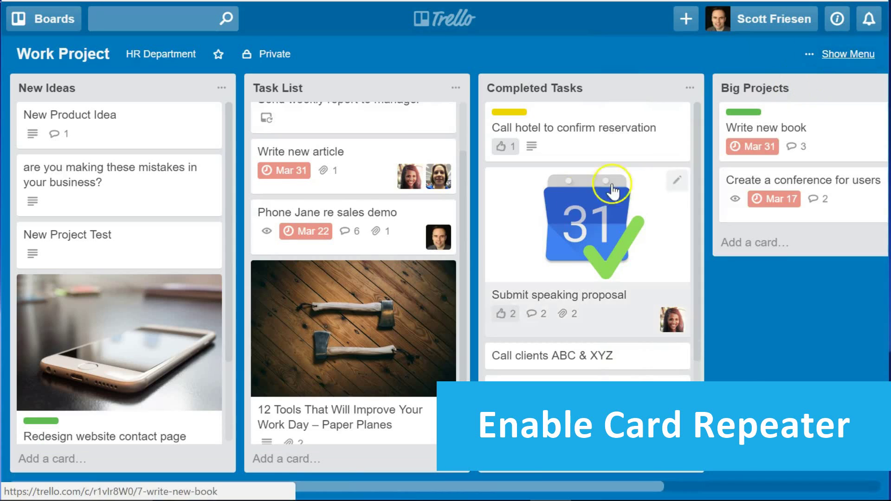
{"action": "scroll", "coordinate": [390, 279], "scroll_direction": "up", "scroll_amount": 2}
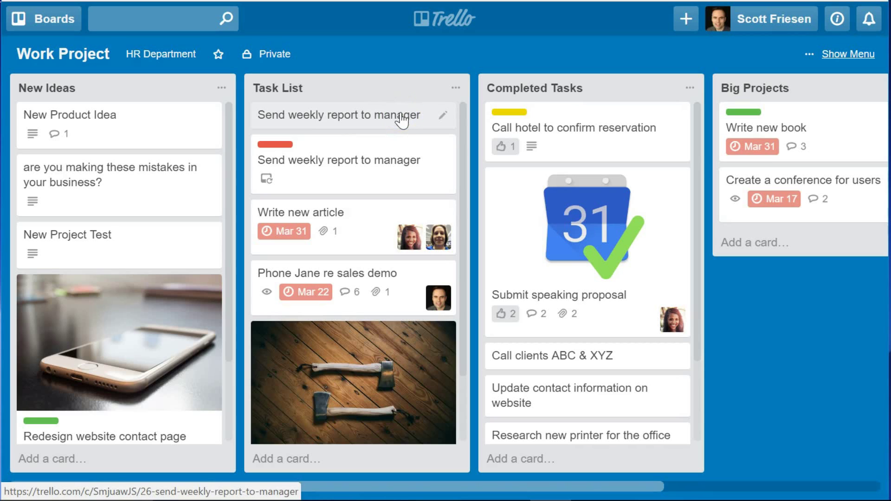
- Open the 'Send weekly report to manager' card's Repeat Card settings
{"action": "left_click", "coordinate": [367, 119]}
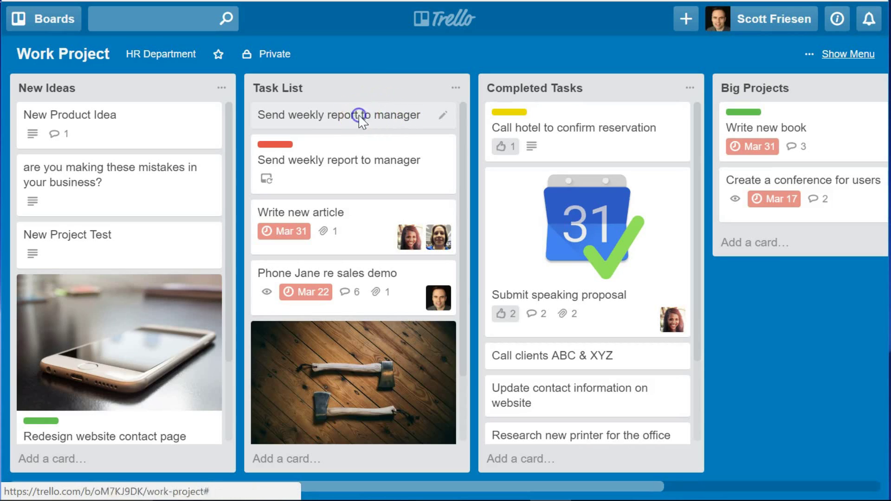
{"action": "left_click", "coordinate": [395, 213]}
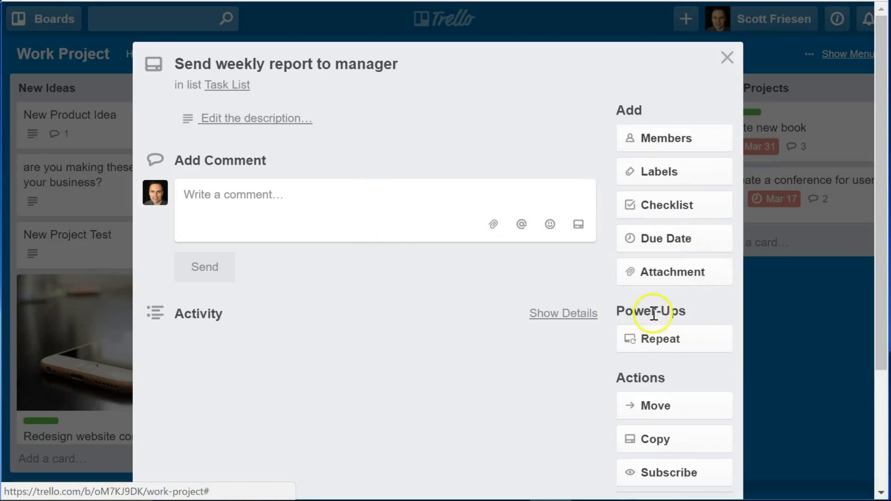
{"action": "left_click", "coordinate": [671, 339]}
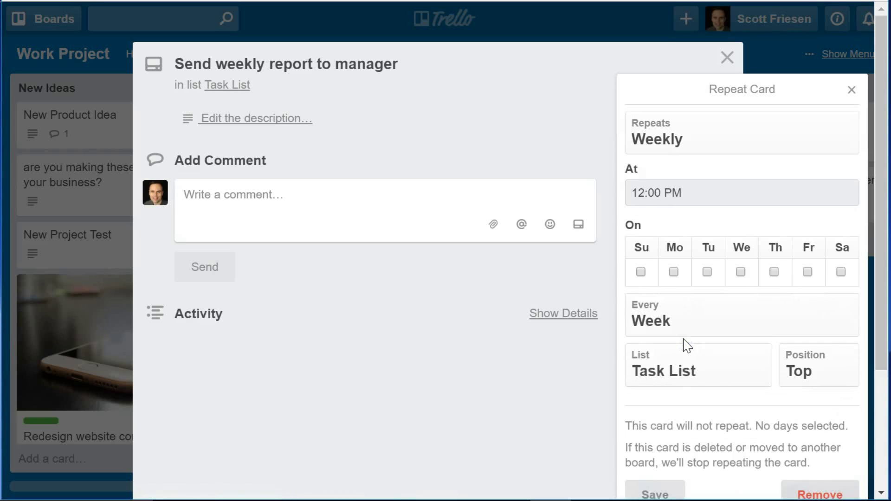
- Schedule the card to repeat every week on Thursday, at the top of Task List, and save
{"action": "left_click", "coordinate": [700, 332]}
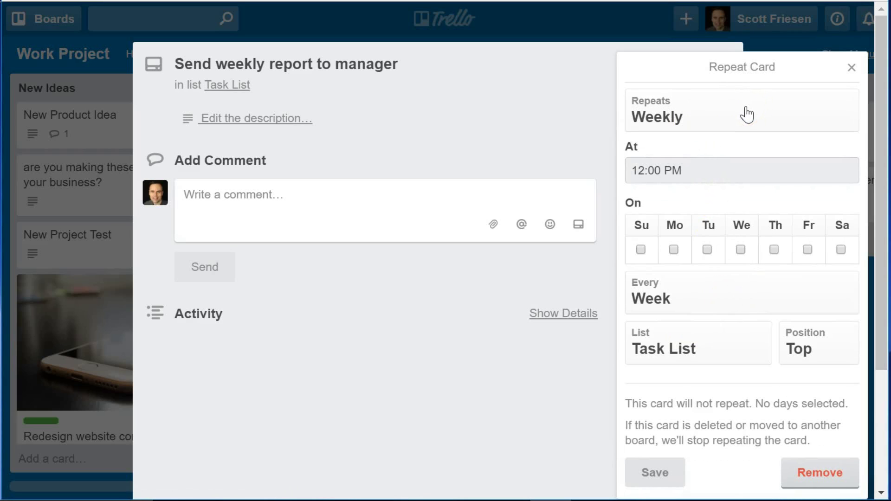
{"action": "left_click", "coordinate": [728, 119]}
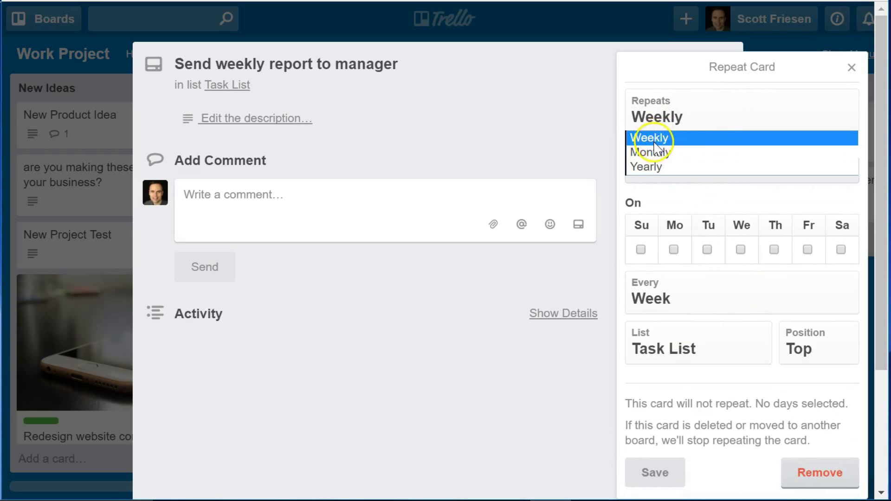
{"action": "left_click", "coordinate": [685, 140]}
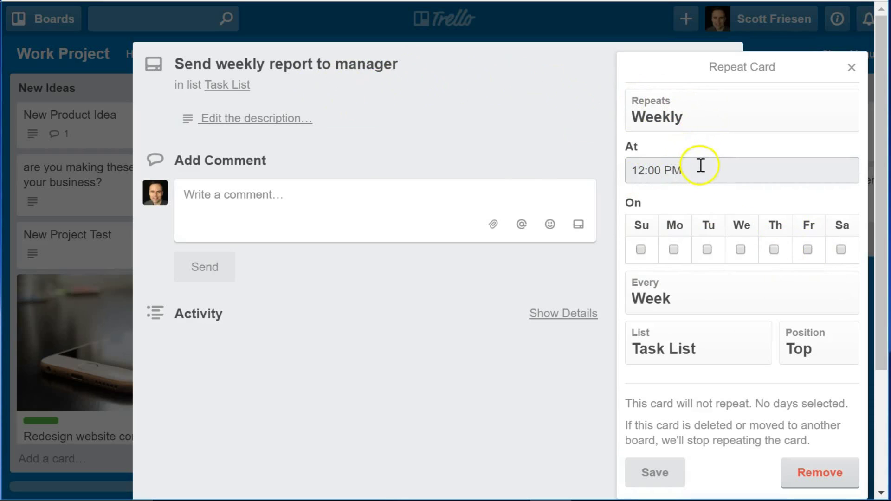
{"action": "left_click", "coordinate": [774, 251]}
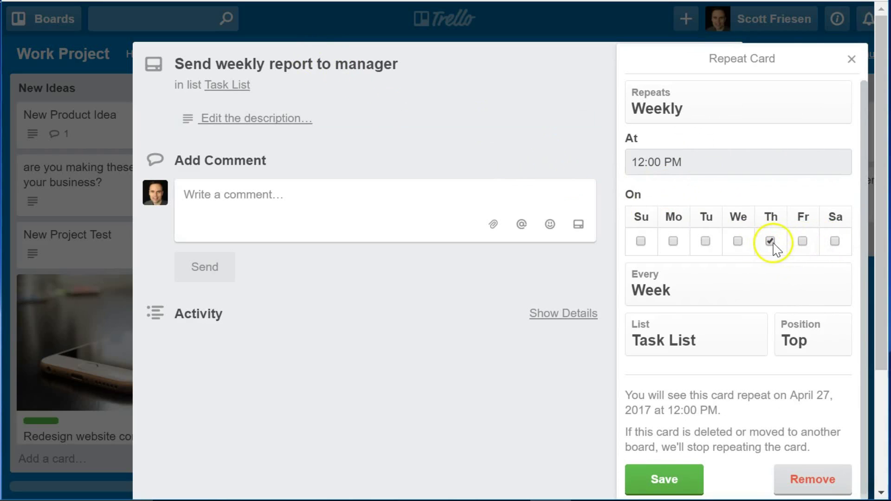
{"action": "left_click", "coordinate": [678, 290]}
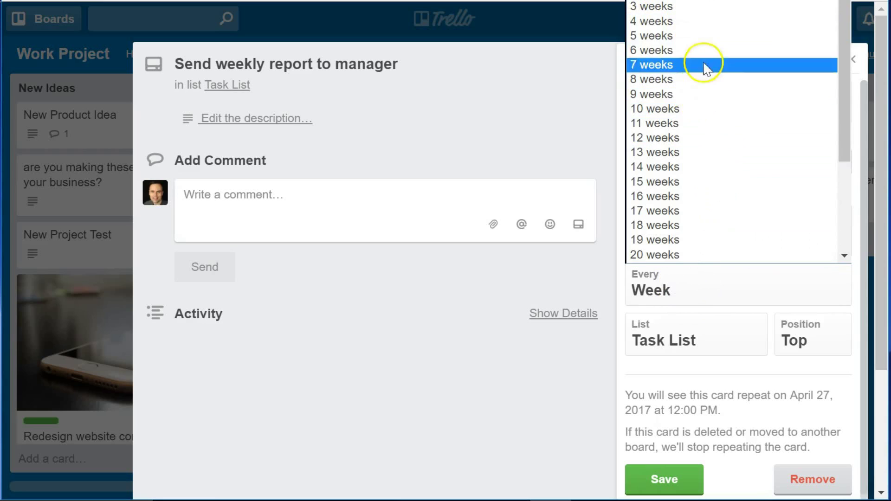
{"action": "left_click", "coordinate": [688, 287]}
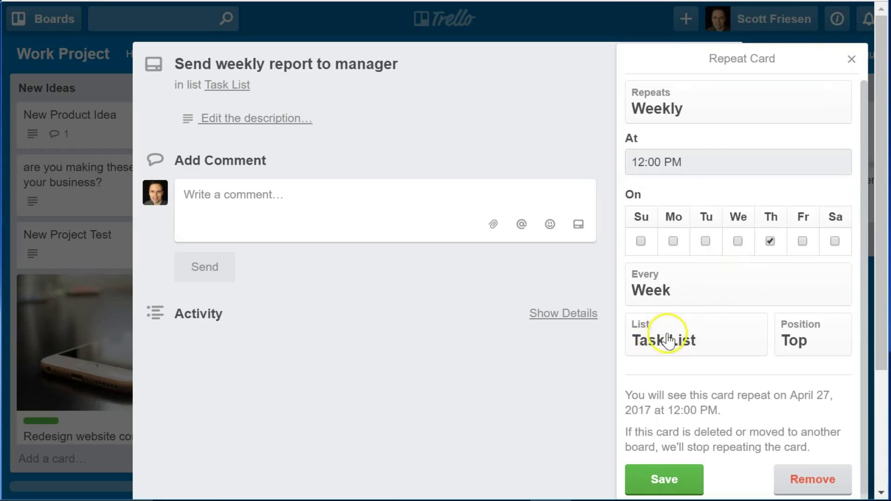
{"action": "left_click", "coordinate": [685, 340]}
{"action": "left_click", "coordinate": [686, 341]}
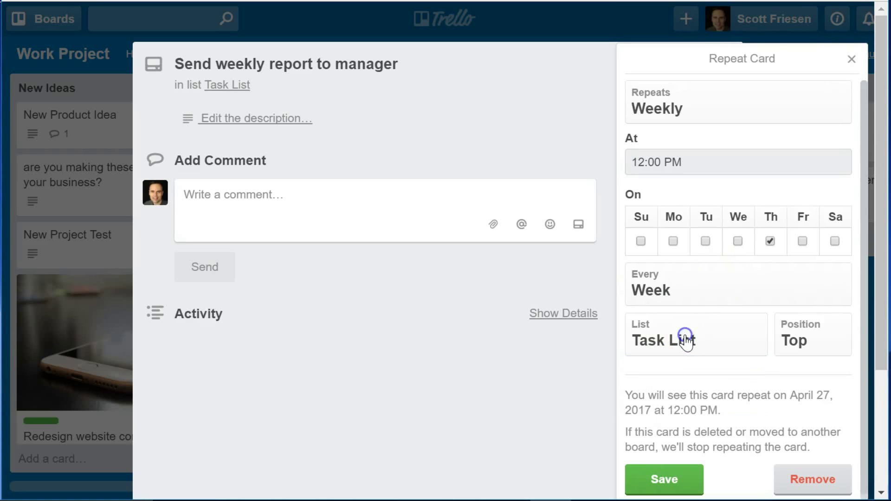
{"action": "left_click", "coordinate": [827, 338]}
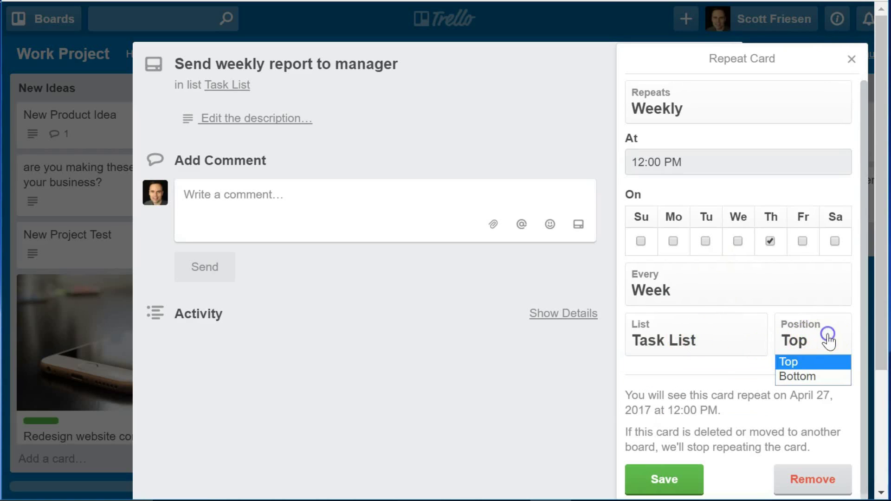
{"action": "left_click", "coordinate": [808, 362]}
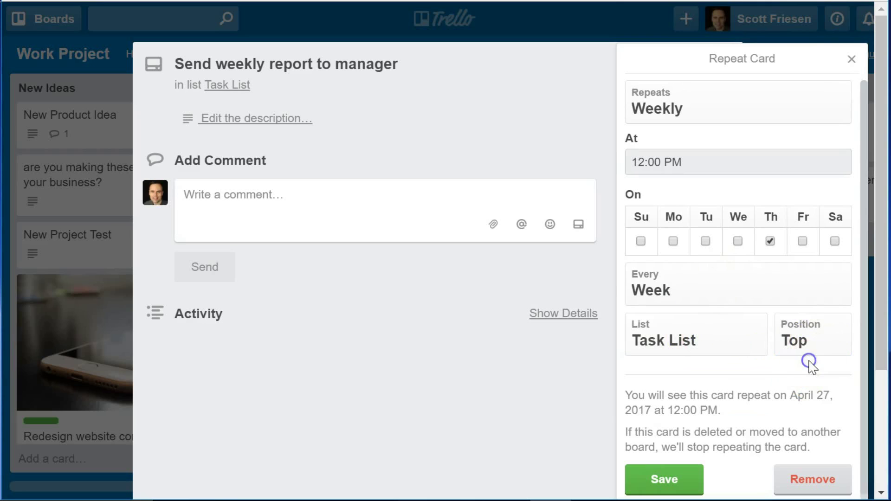
{"action": "left_click", "coordinate": [664, 481]}
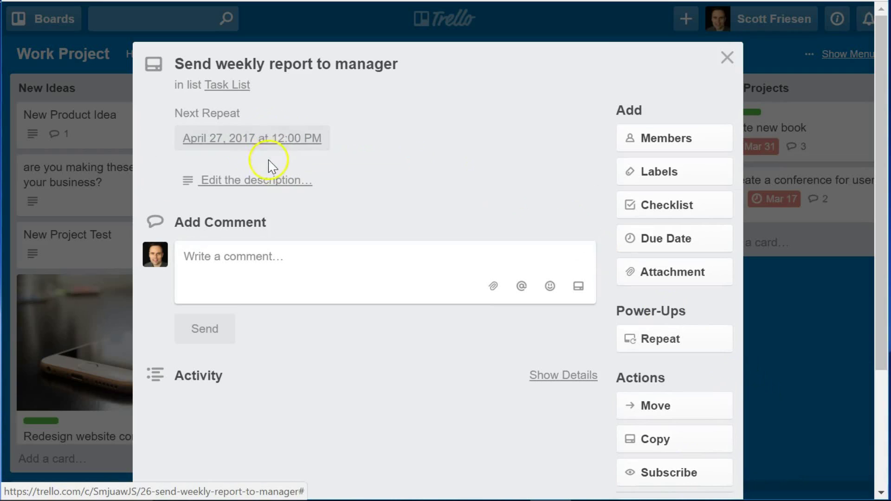
- Close the weekly report card and confirm Card Repeater in the board's Power-Ups list
{"action": "left_click", "coordinate": [727, 57]}
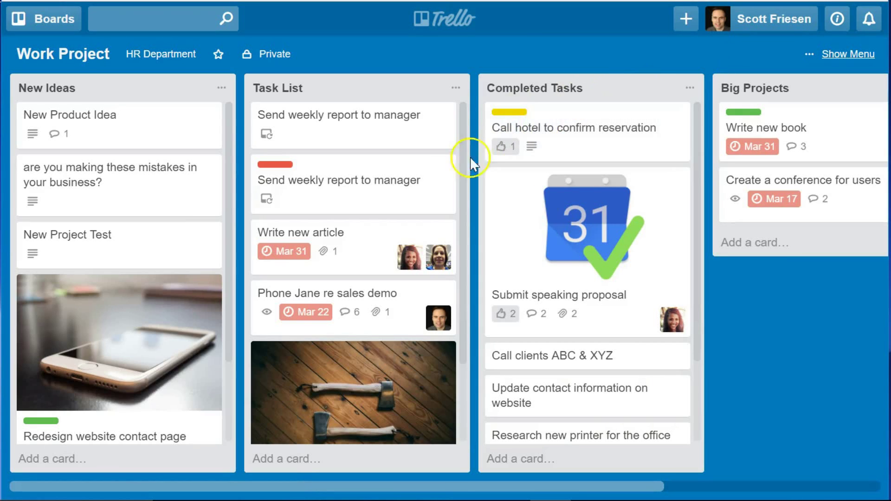
{"action": "scroll", "coordinate": [138, 204], "scroll_direction": "down", "scroll_amount": 2}
{"action": "scroll", "coordinate": [138, 205], "scroll_direction": "up", "scroll_amount": 2}
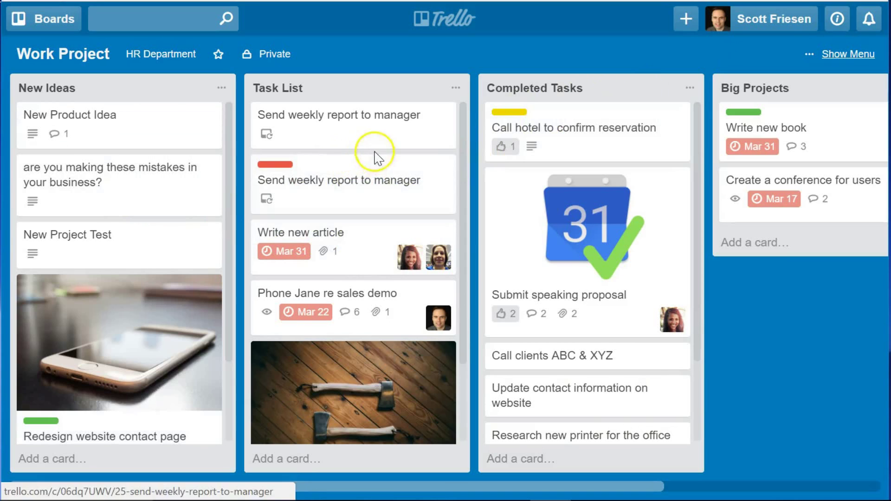
{"action": "left_click", "coordinate": [862, 55]}
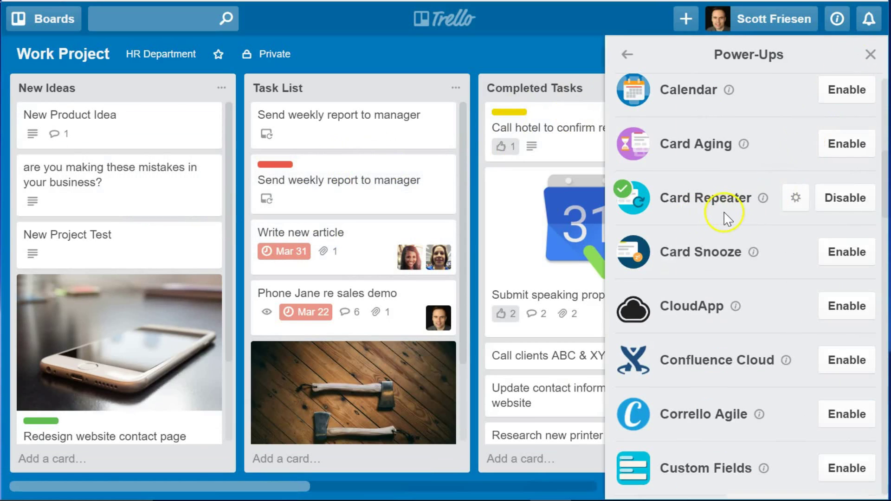
{"action": "left_click", "coordinate": [871, 55]}
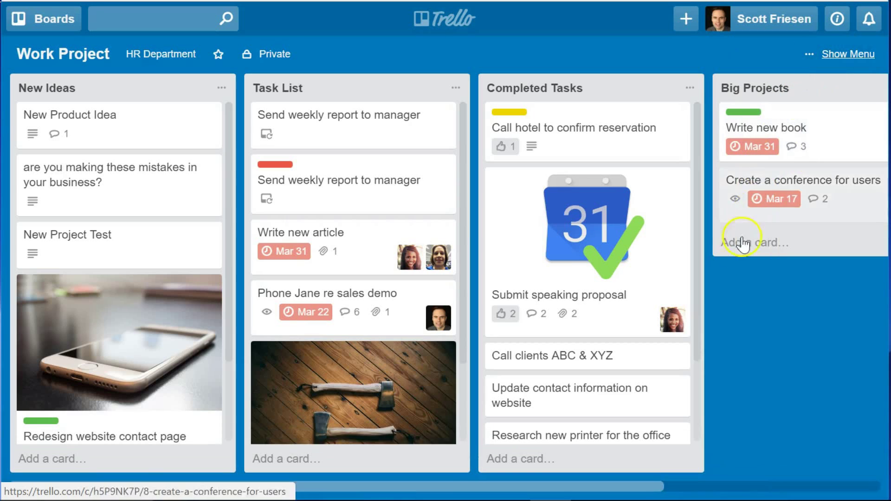